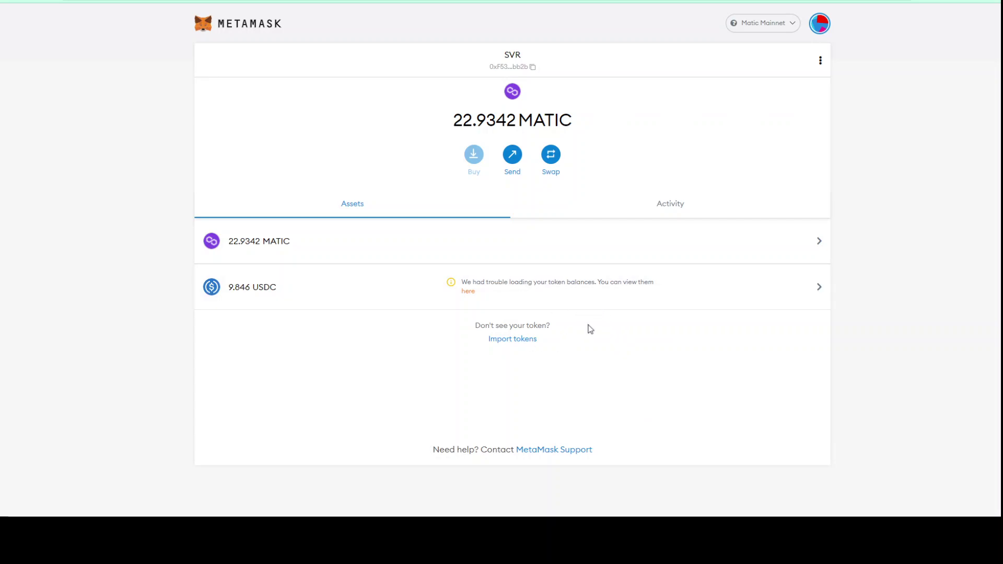
- Review the account's transaction activity, MATIC balance and token assets on Matic Mainnet
mouse_move(608, 306)
left_click(663, 212)
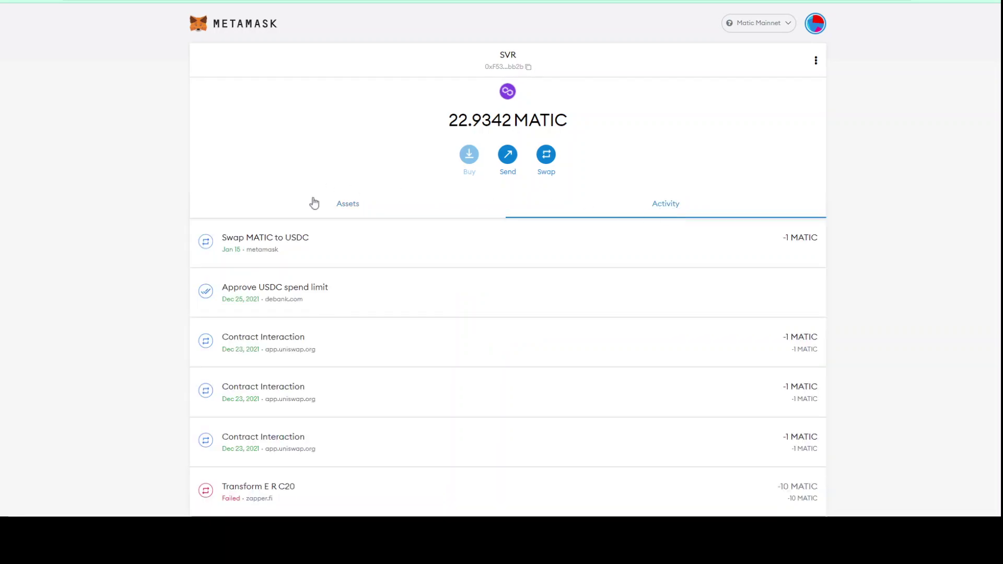
left_click(348, 209)
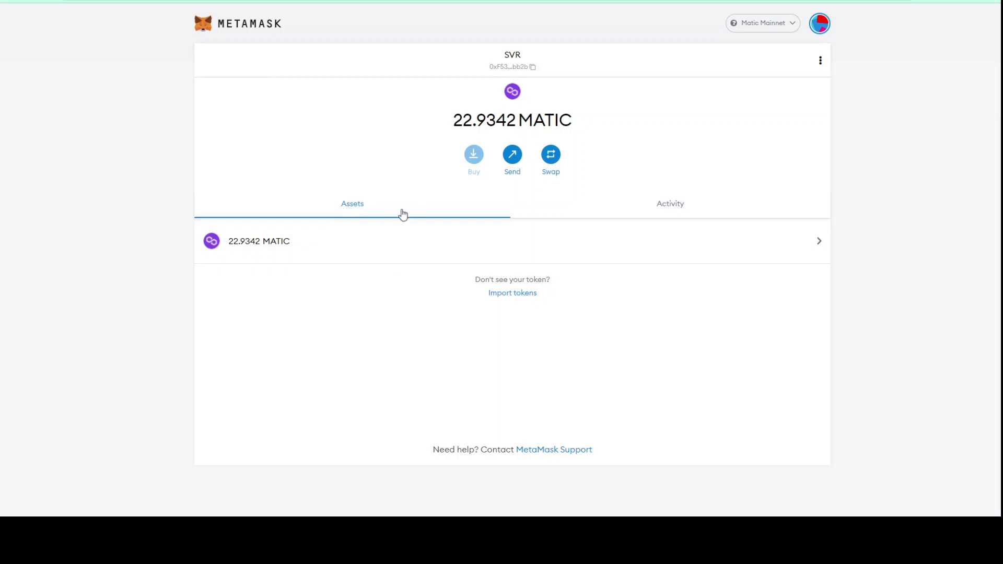
left_click_drag(452, 121, 568, 124)
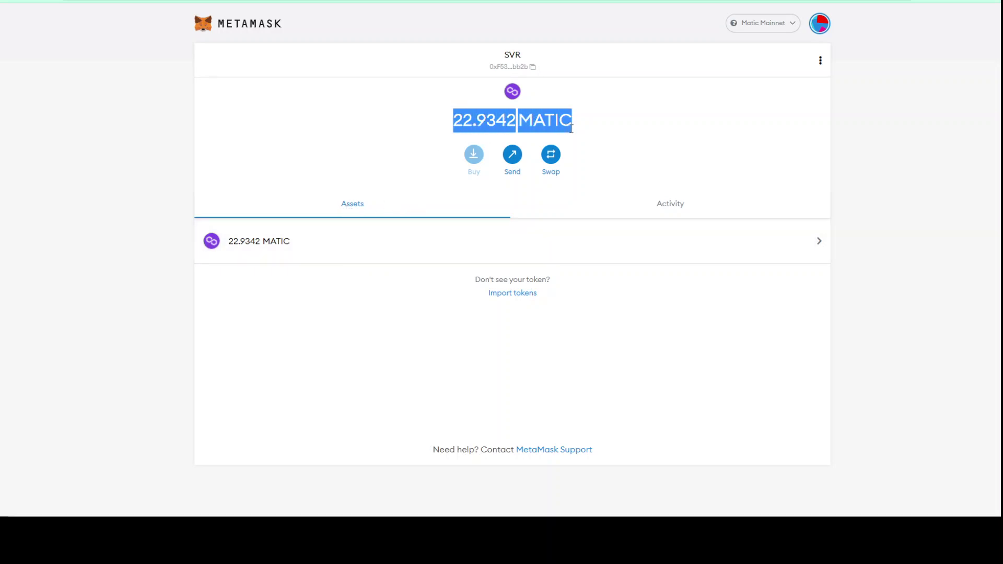
left_click(589, 179)
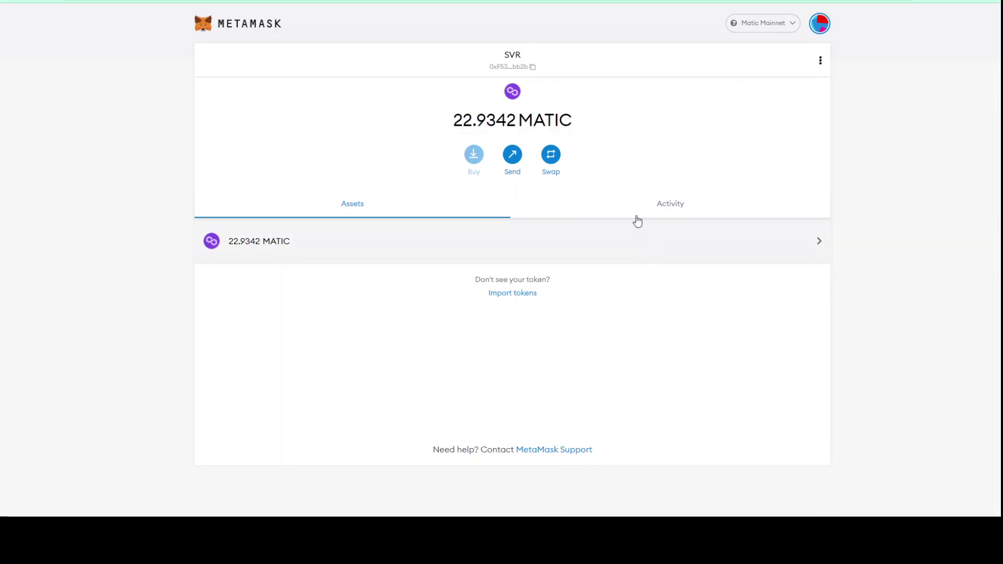
left_click(684, 206)
left_click(363, 206)
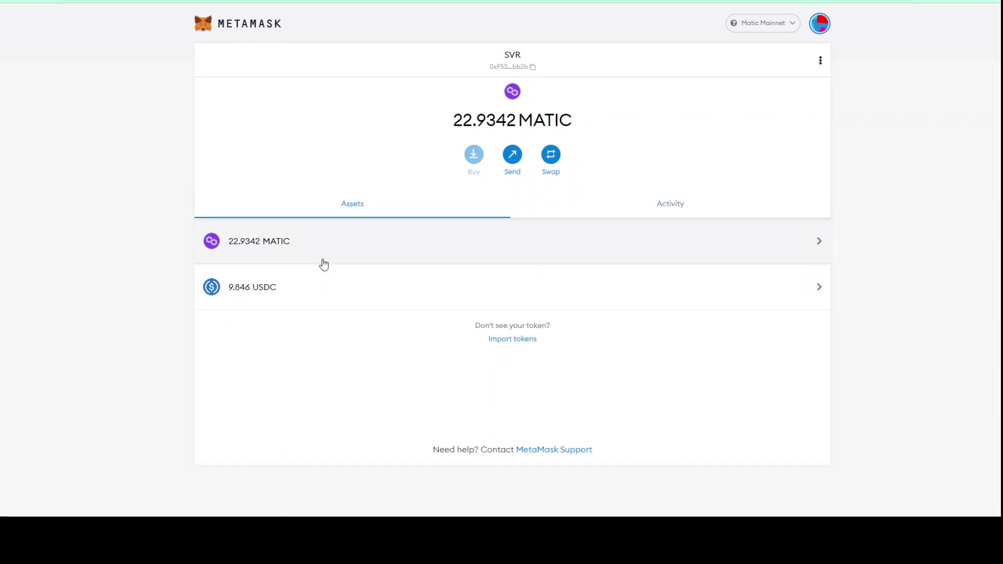
- View the token swap form for the account, and cancel it to return to the wallet overview
left_click(514, 159)
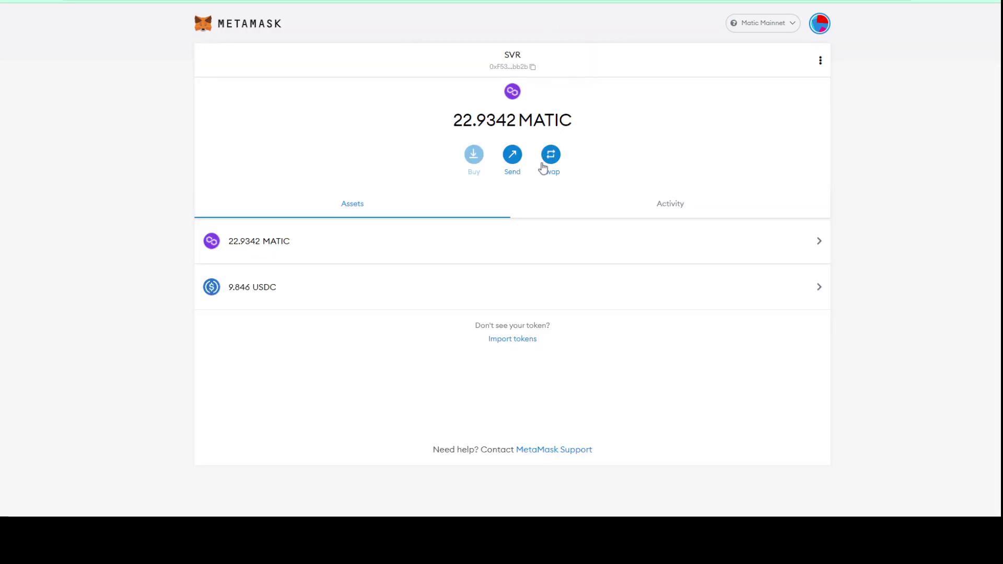
left_click(550, 160)
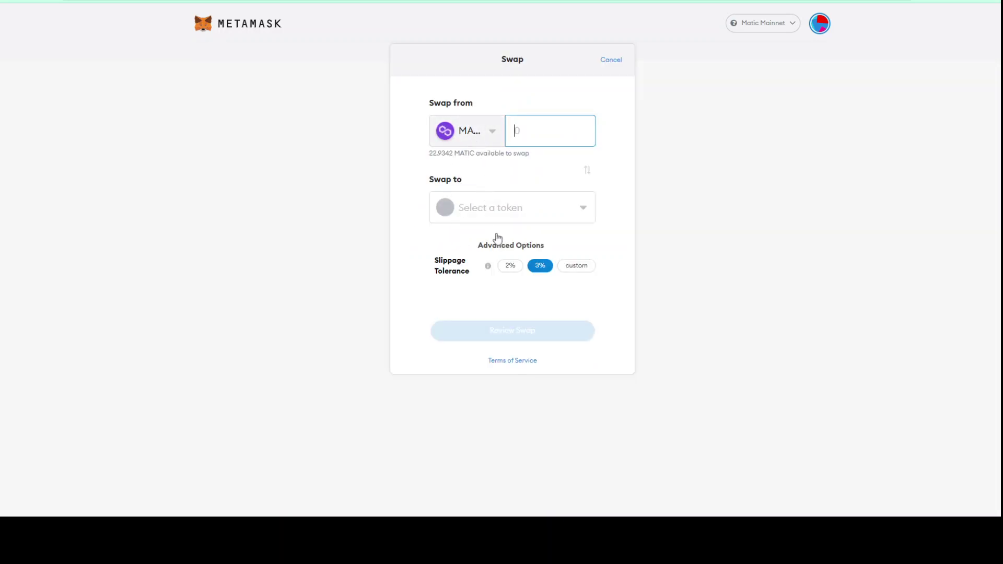
left_click(609, 60)
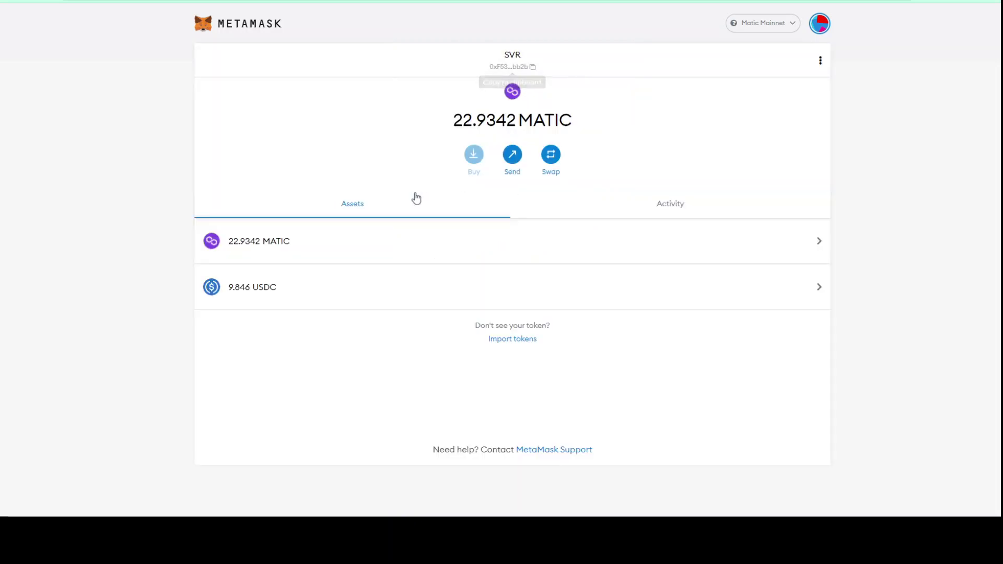
mouse_move(435, 268)
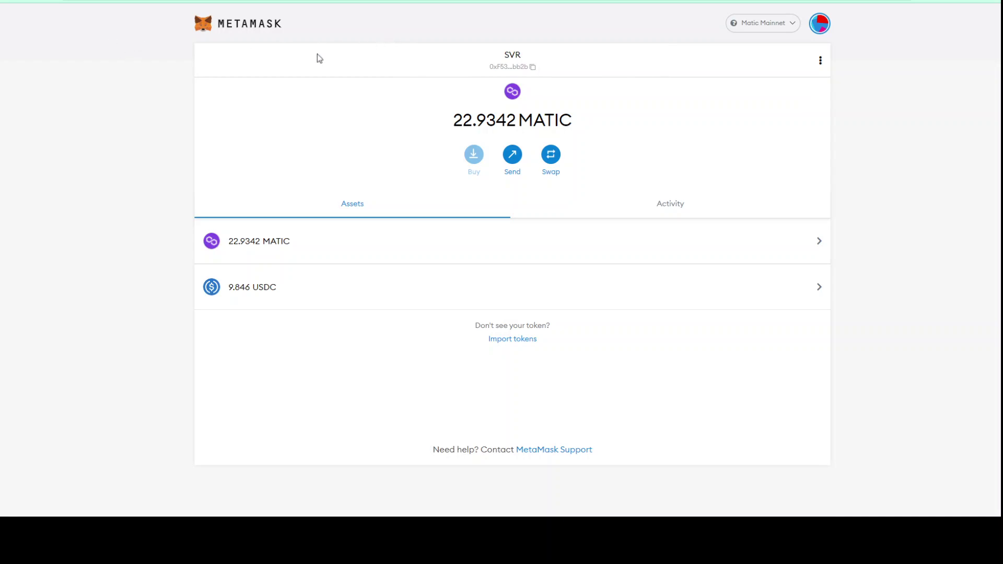
- Switch the network to Ethereum Mainnet to check its assets, and switch back to Matic Mainnet
left_click(776, 28)
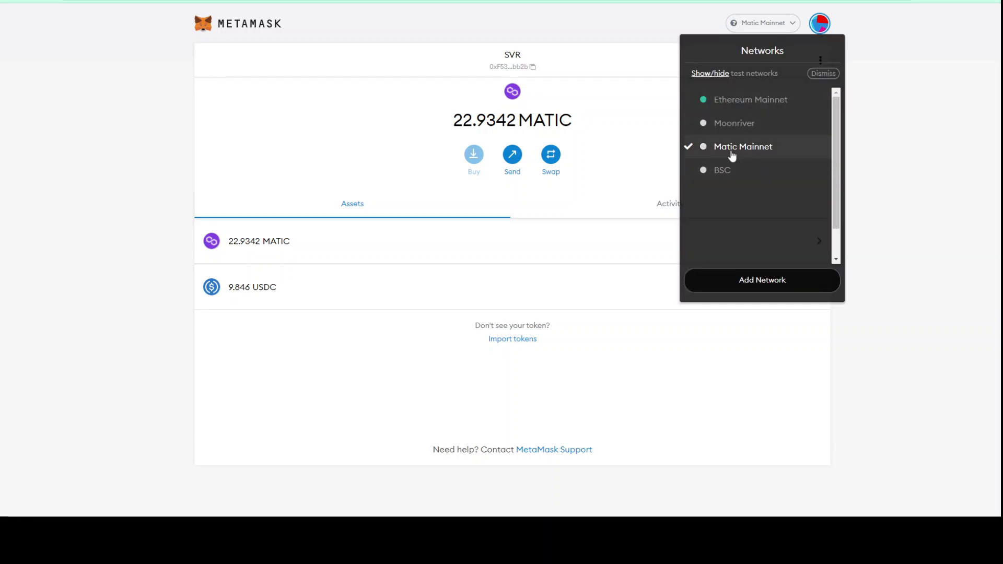
left_click(761, 103)
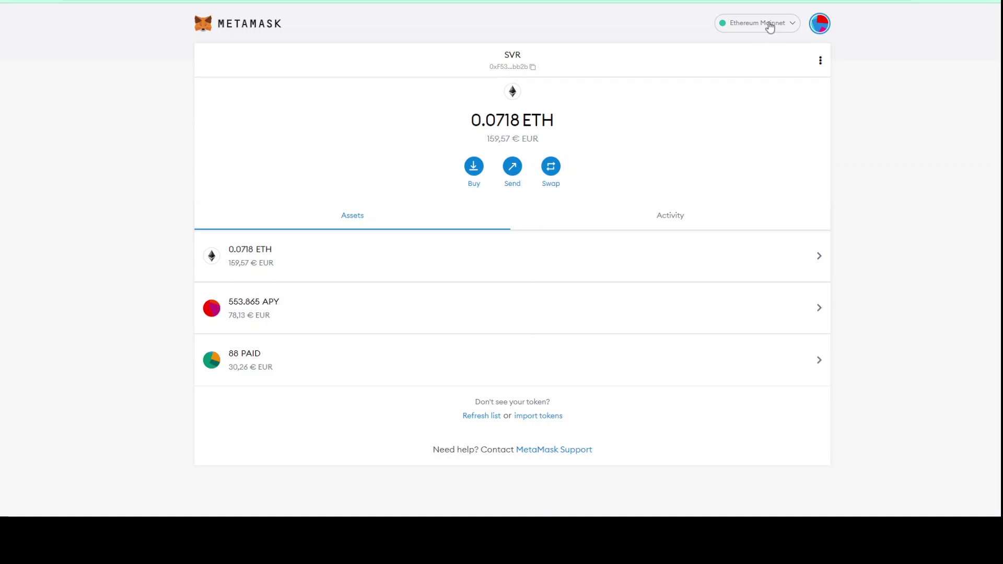
left_click(770, 27)
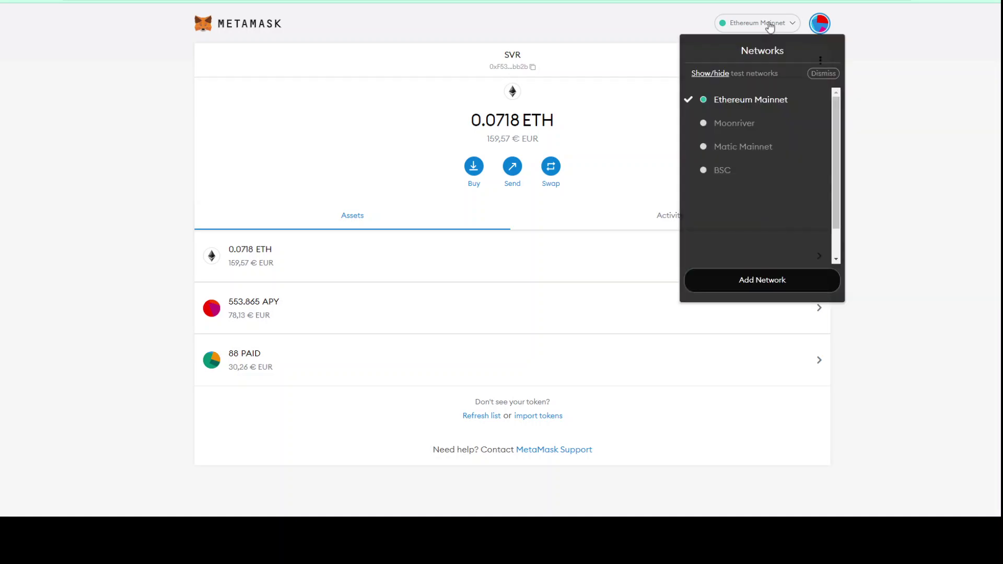
left_click(622, 90)
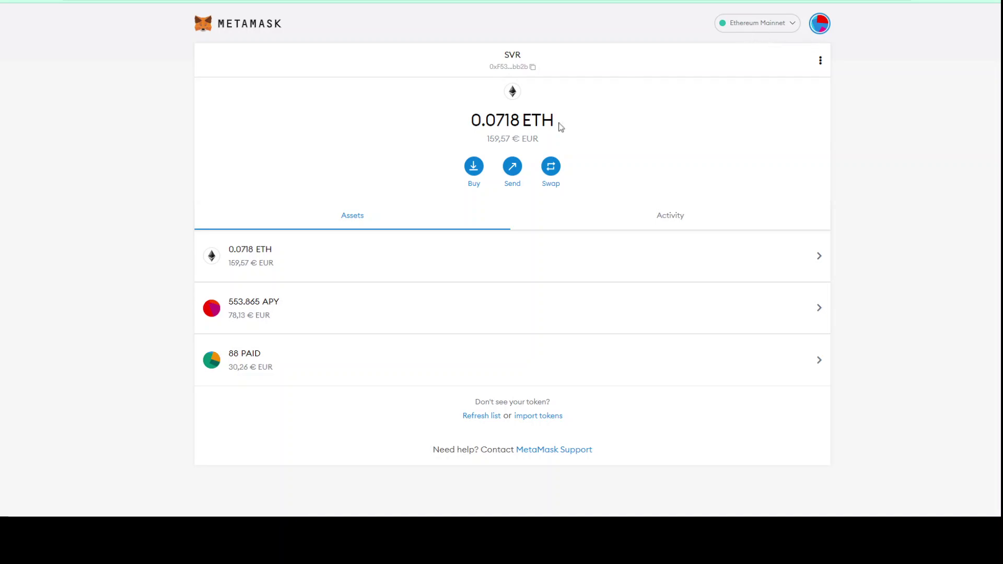
left_click(751, 26)
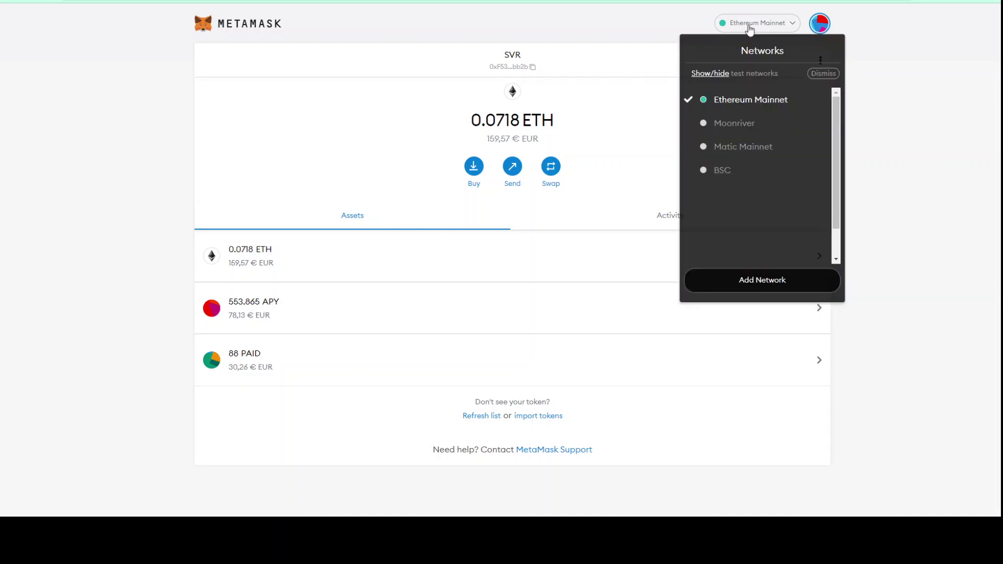
left_click(761, 157)
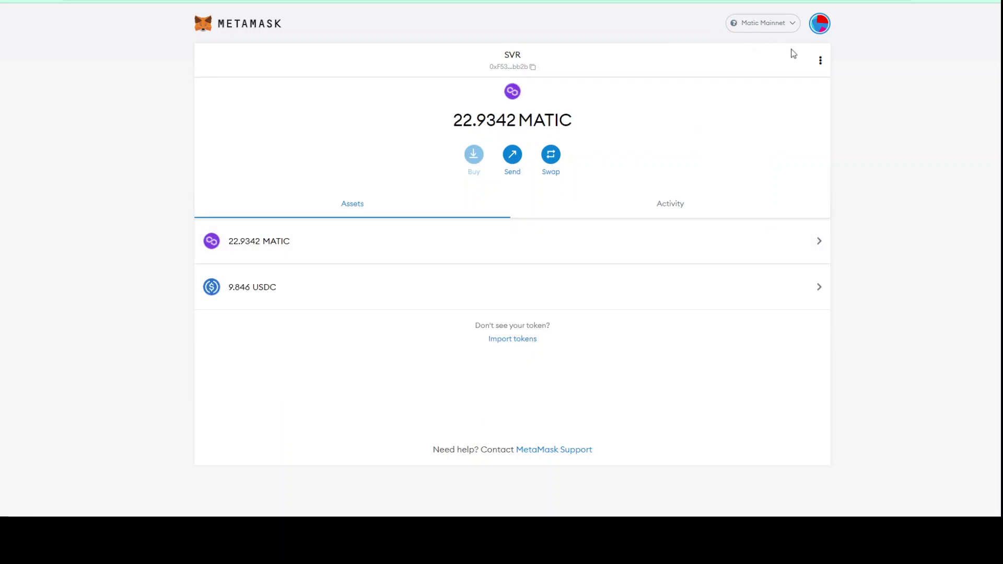
- Open the wallet settings and review the General options for currency conversion, primary currency, language and token display
left_click(824, 26)
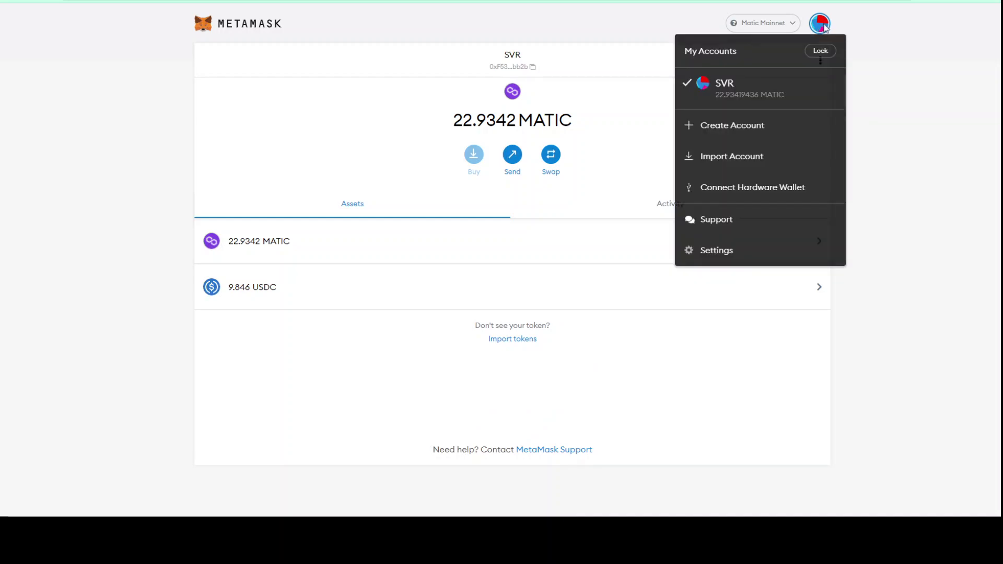
left_click(919, 112)
left_click(819, 24)
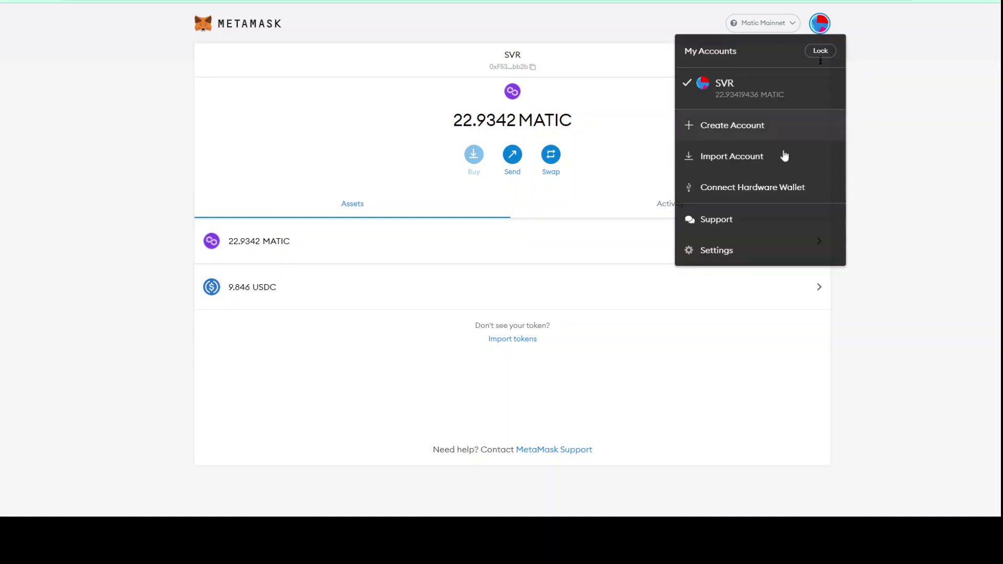
left_click(743, 257)
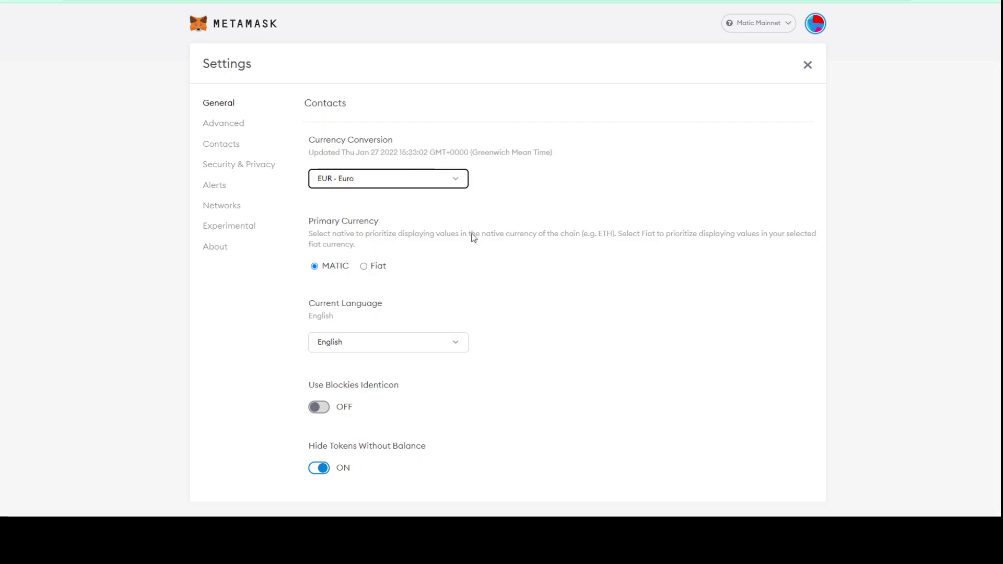
scroll(417, 200, "down", 1)
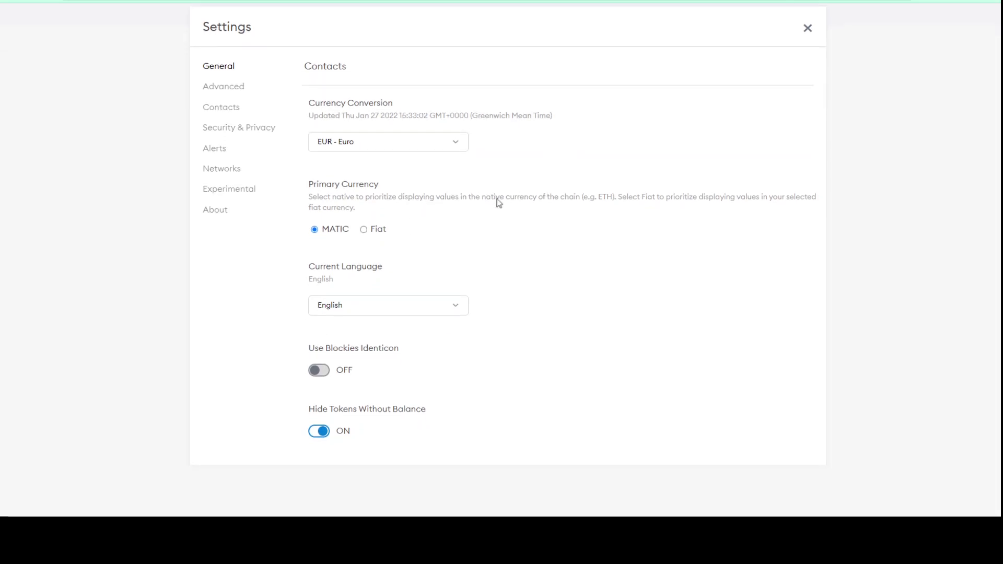
scroll(535, 280, "up", 1)
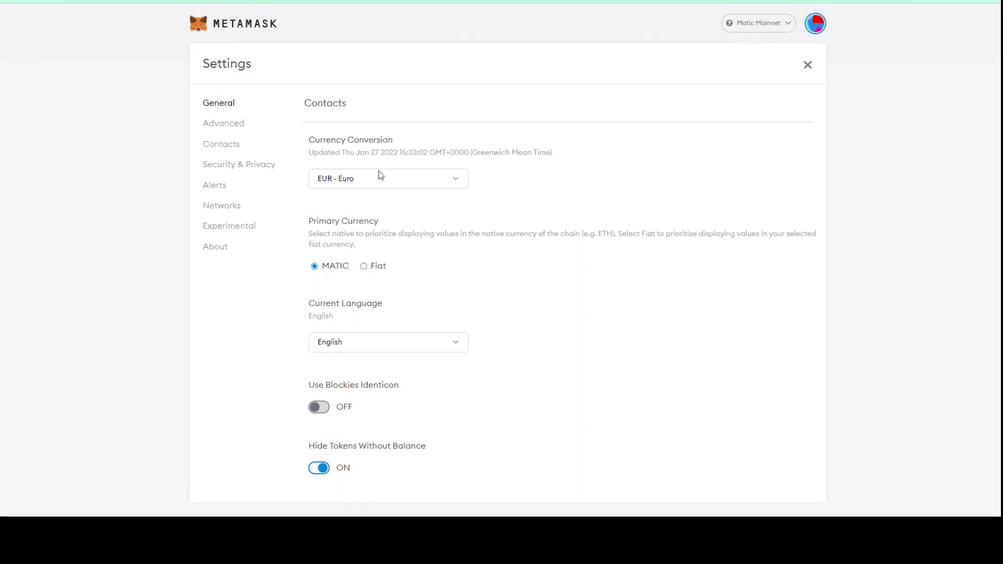
scroll(481, 306, "down", 1)
scroll(293, 219, "up", 1)
- Review the Advanced settings from the state logs through to the IPFS gateway
left_click(232, 125)
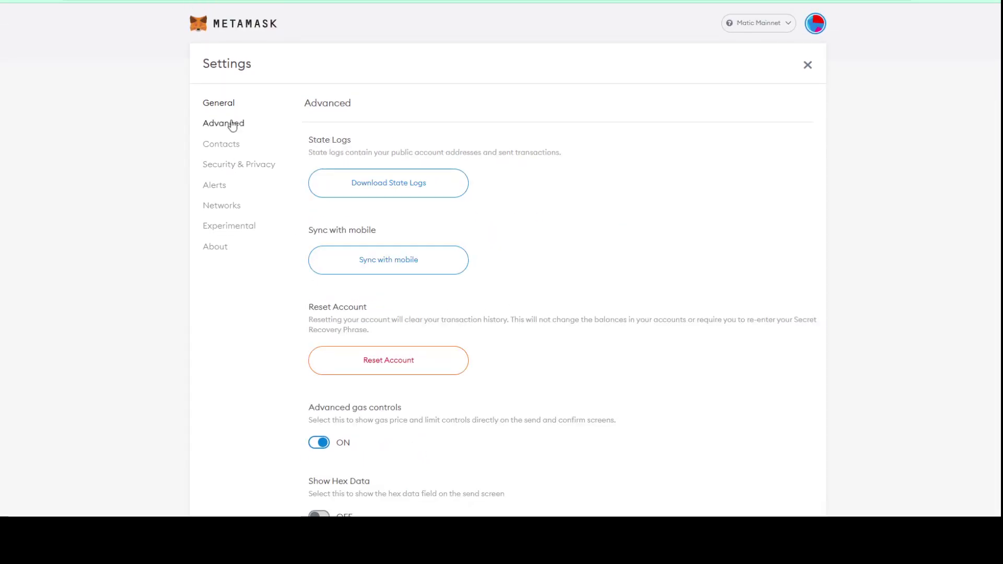
scroll(625, 266, "down", 4)
scroll(496, 317, "down", 8)
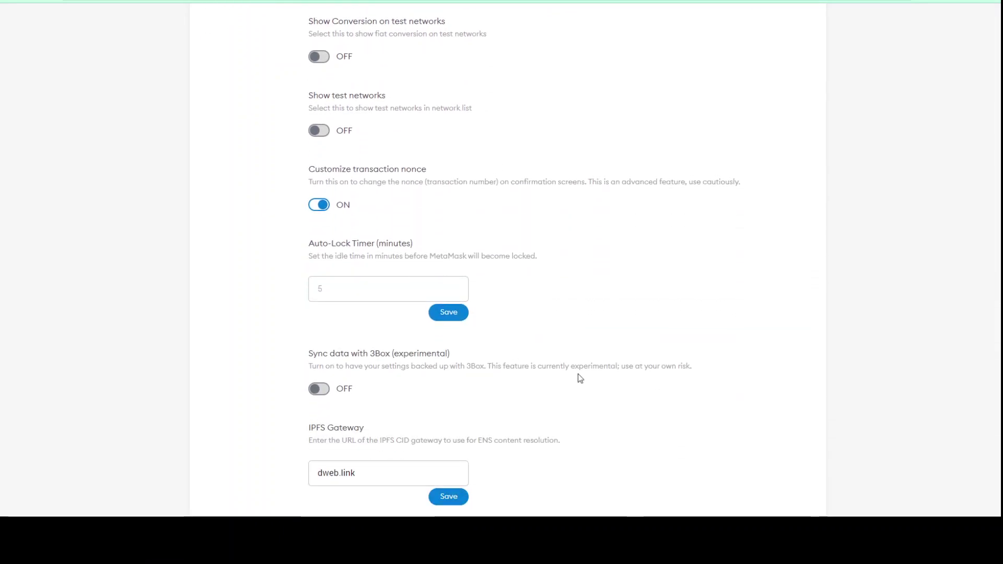
scroll(578, 374, "up", 7)
scroll(663, 347, "up", 5)
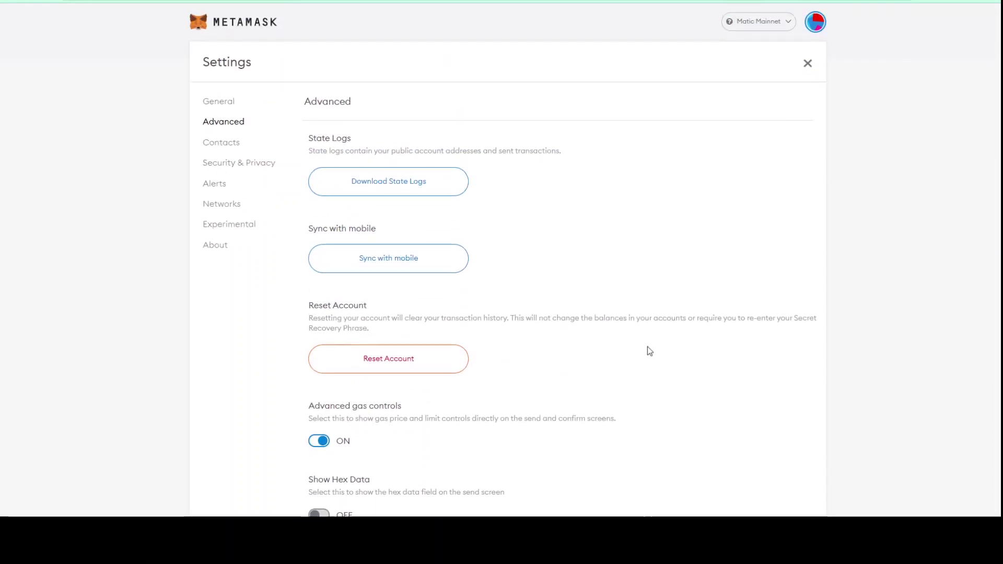
- Look through the Contacts, Security & Privacy and Alerts settings
left_click(234, 148)
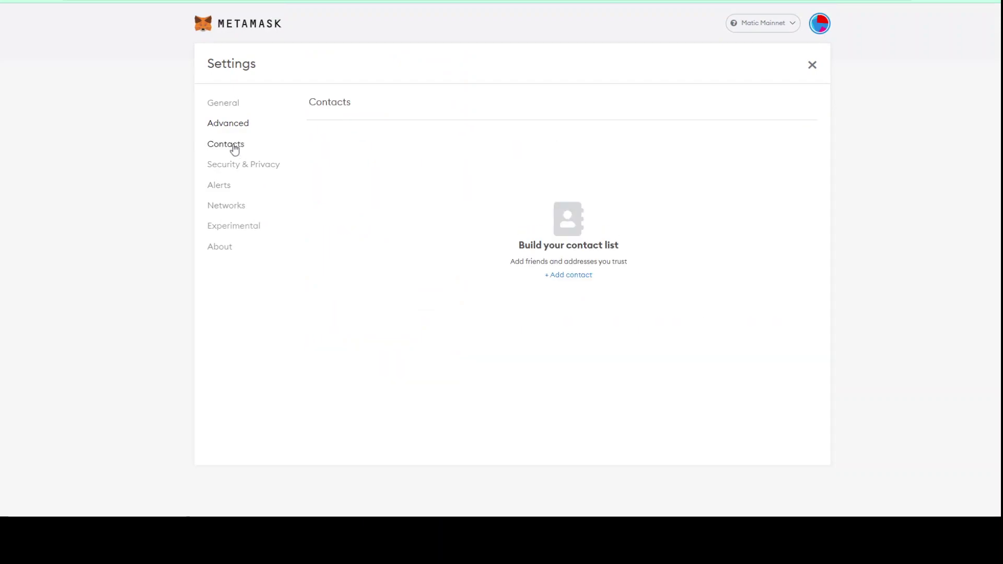
left_click(254, 167)
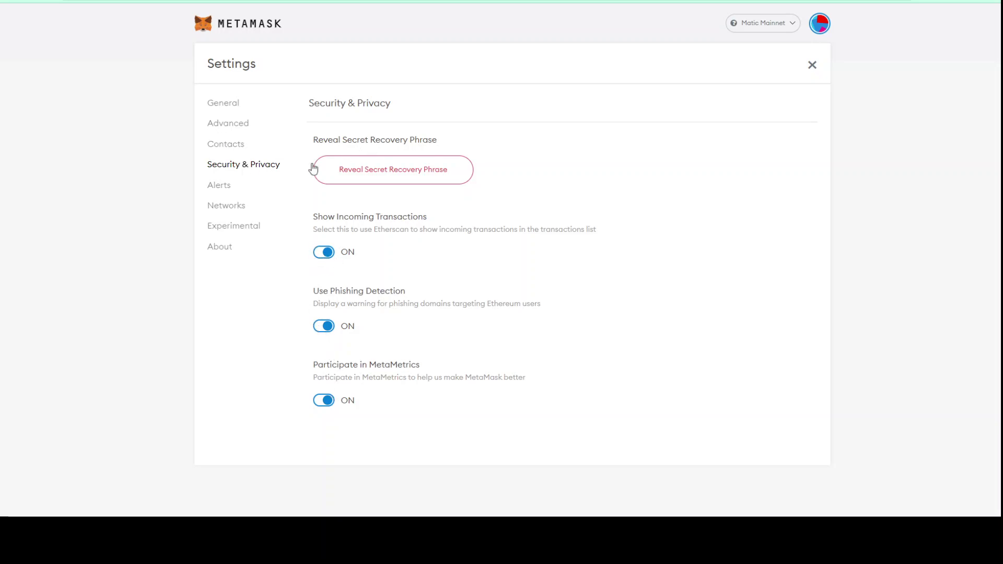
left_click(237, 191)
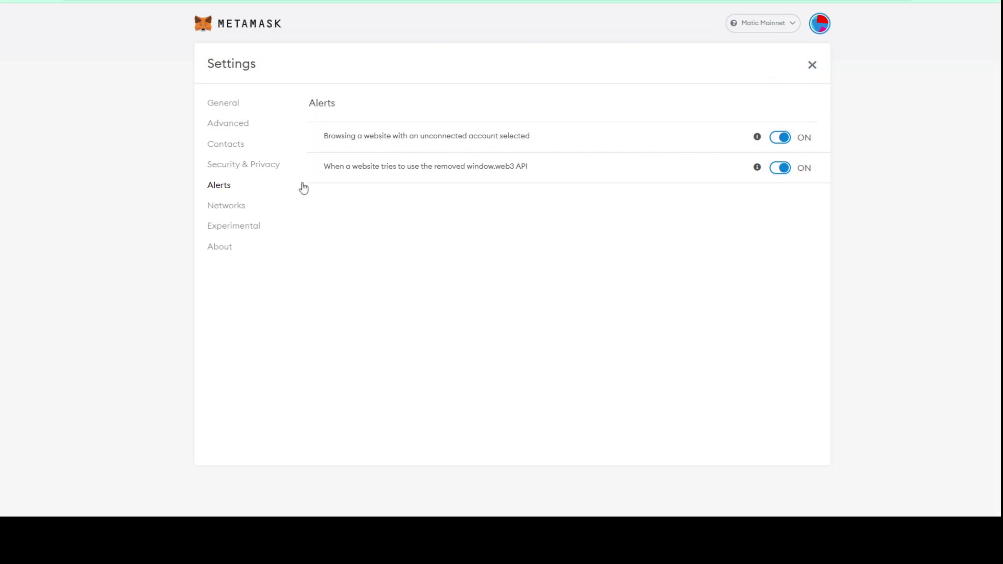
- Open the Networks settings, view the blank form for adding a network, and cancel it
left_click(250, 209)
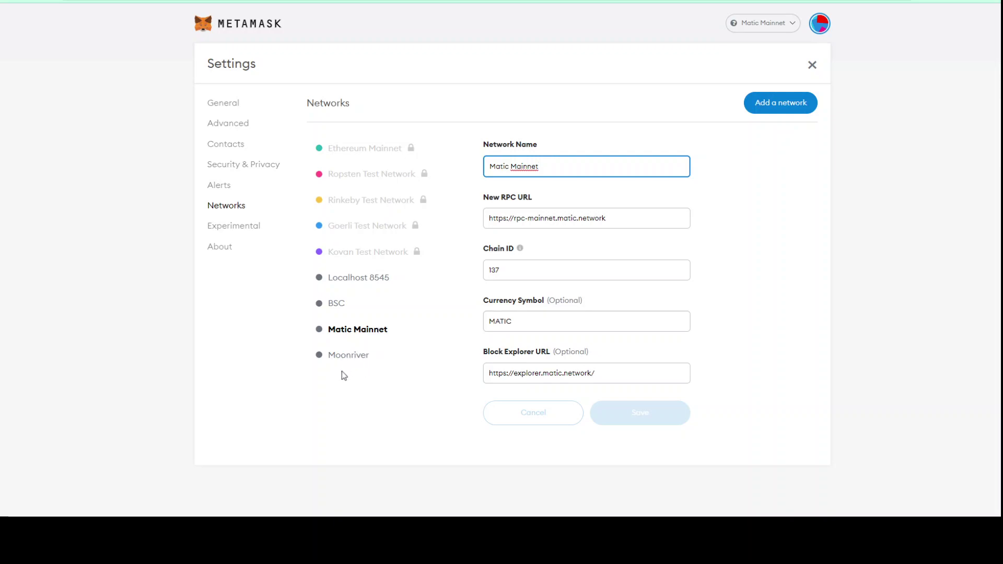
left_click(762, 110)
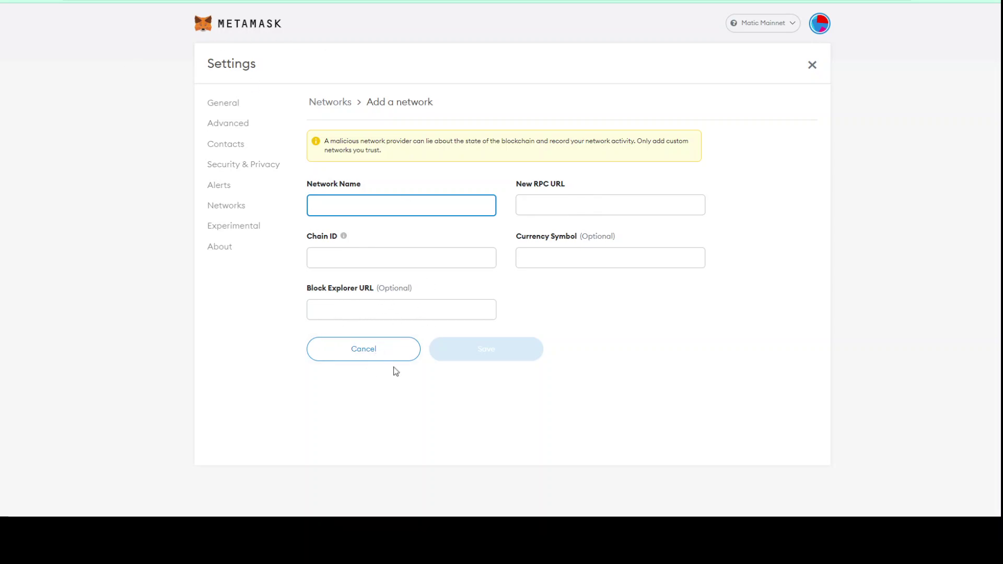
left_click(364, 361)
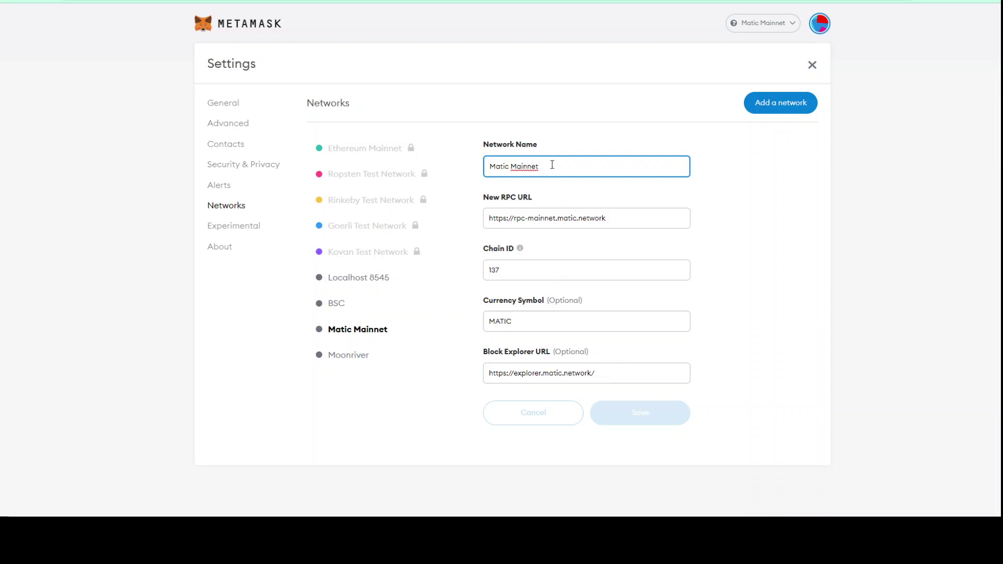
- Examine the network name, RPC URL and block explorer URL of Matic Mainnet, and close the settings
left_click_drag(550, 163, 492, 158)
left_click_drag(610, 218, 494, 214)
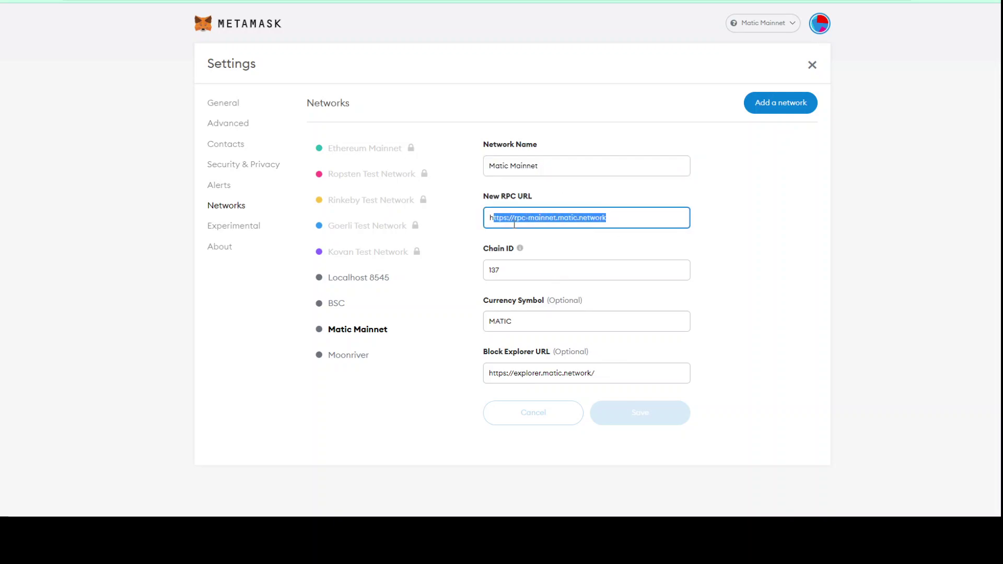
left_click_drag(622, 373, 497, 372)
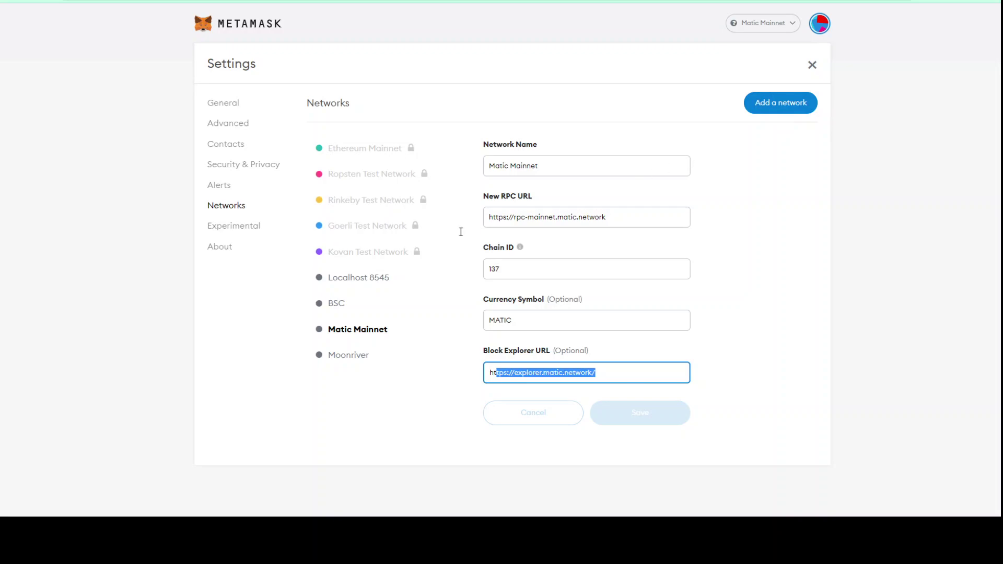
left_click(240, 233)
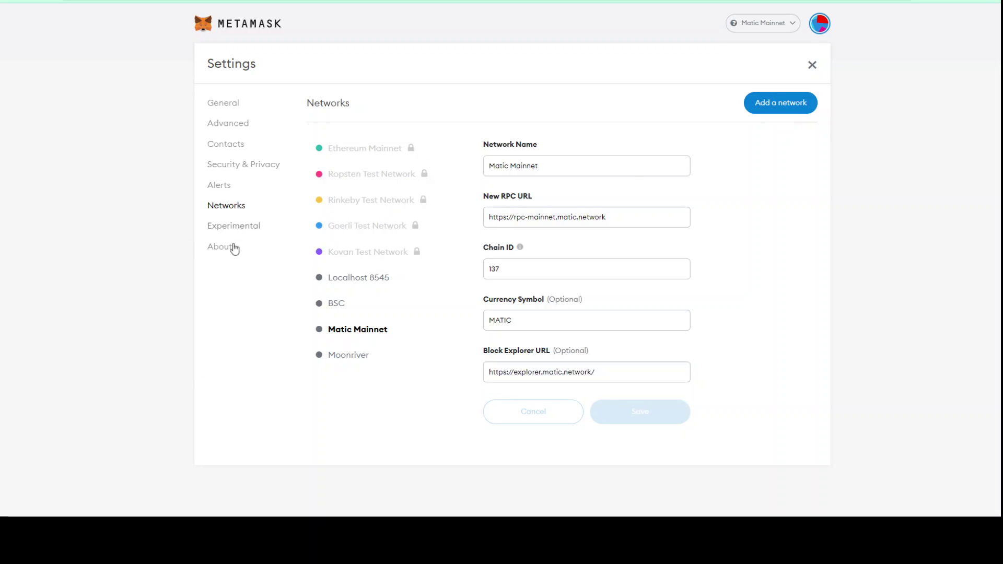
left_click(810, 67)
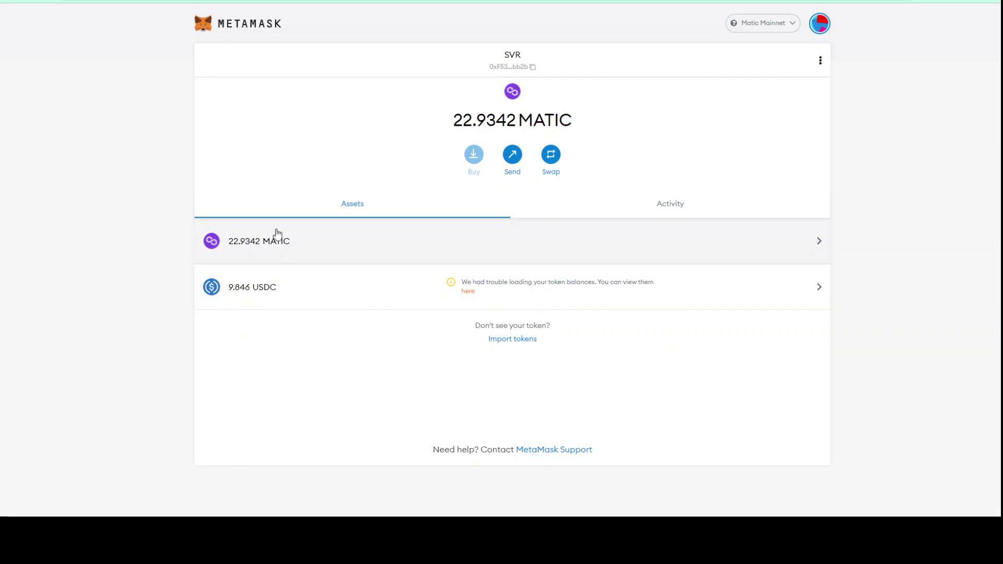
- Open a token swap and choose USDC as the token to swap from and MATIC as the token to receive
left_click(553, 170)
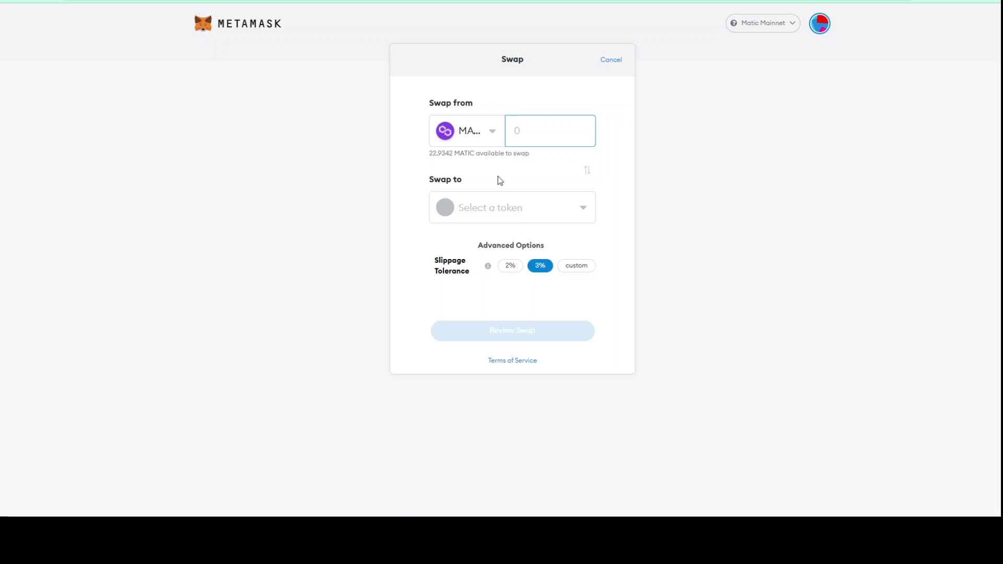
left_click(494, 134)
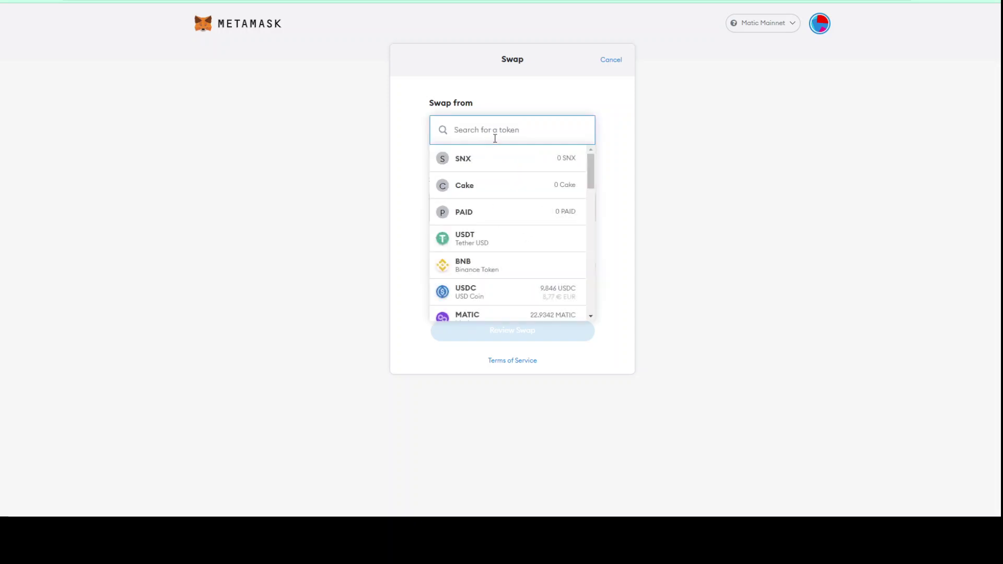
type("usdc")
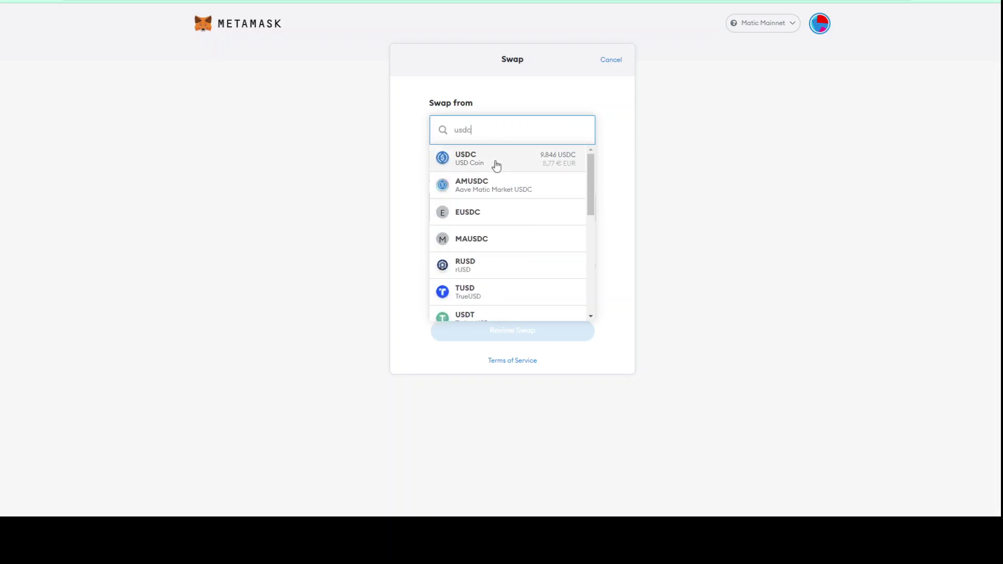
left_click(495, 162)
left_click(495, 211)
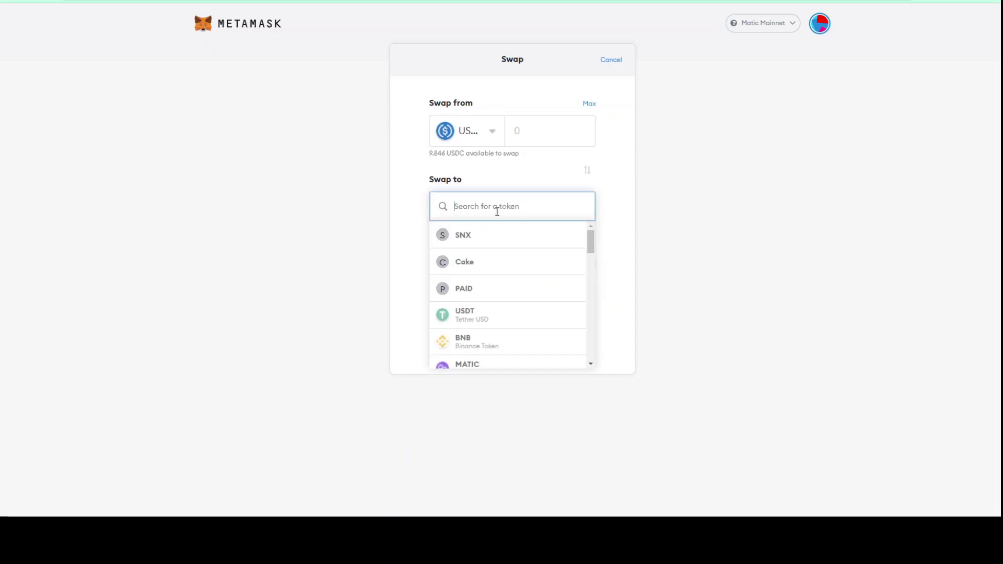
type("ma")
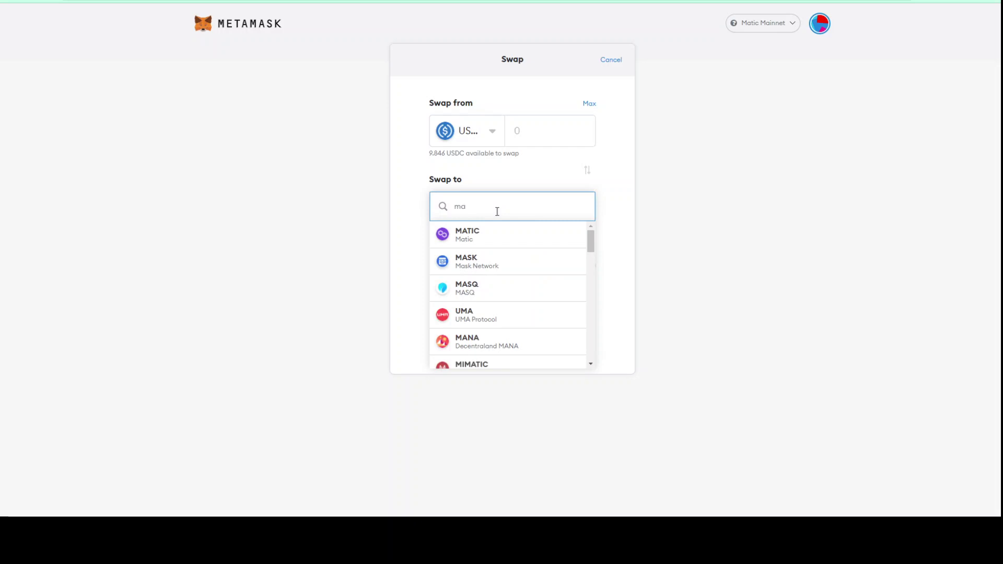
type("tic")
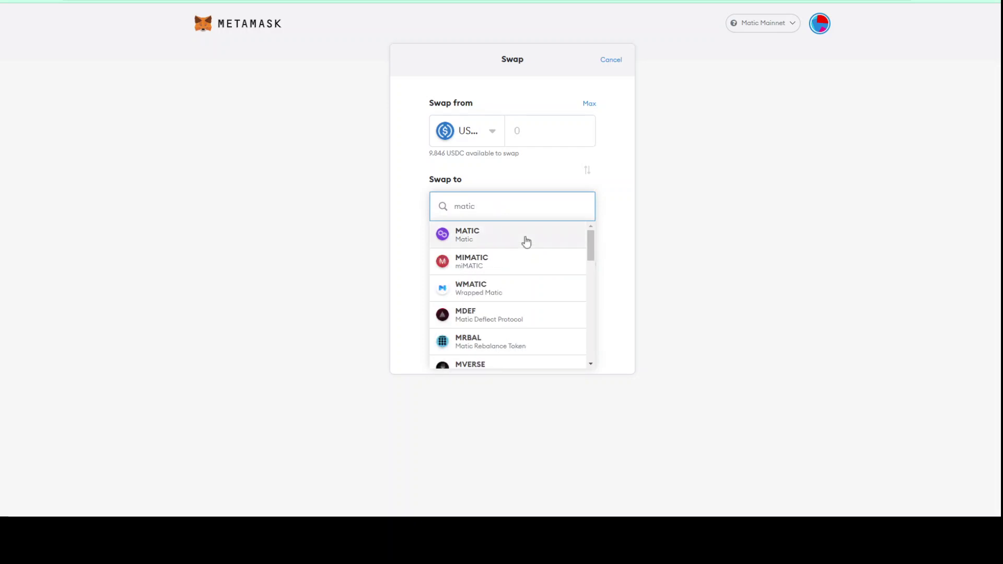
left_click(524, 242)
- Check Polygon's price on CoinMarketCap and set the USDC amount to swap to 1.63
left_click(535, 133)
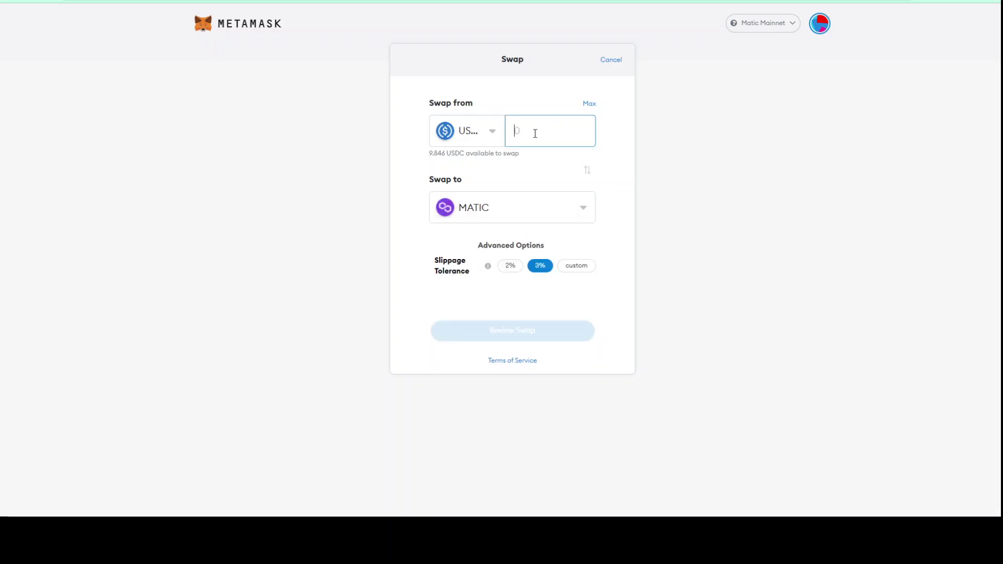
type("1")
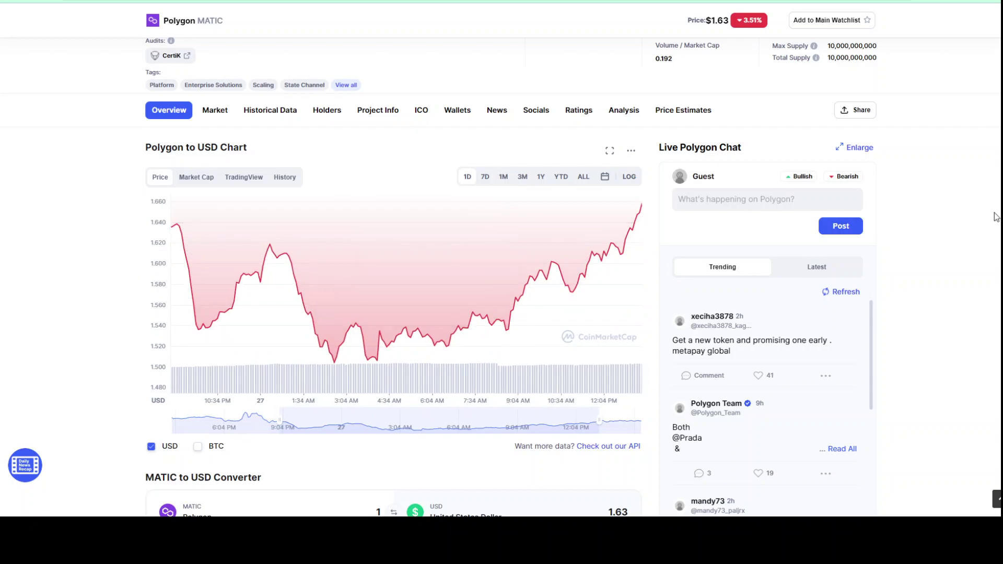
scroll(179, 209, "down", 5)
scroll(179, 209, "up", 7)
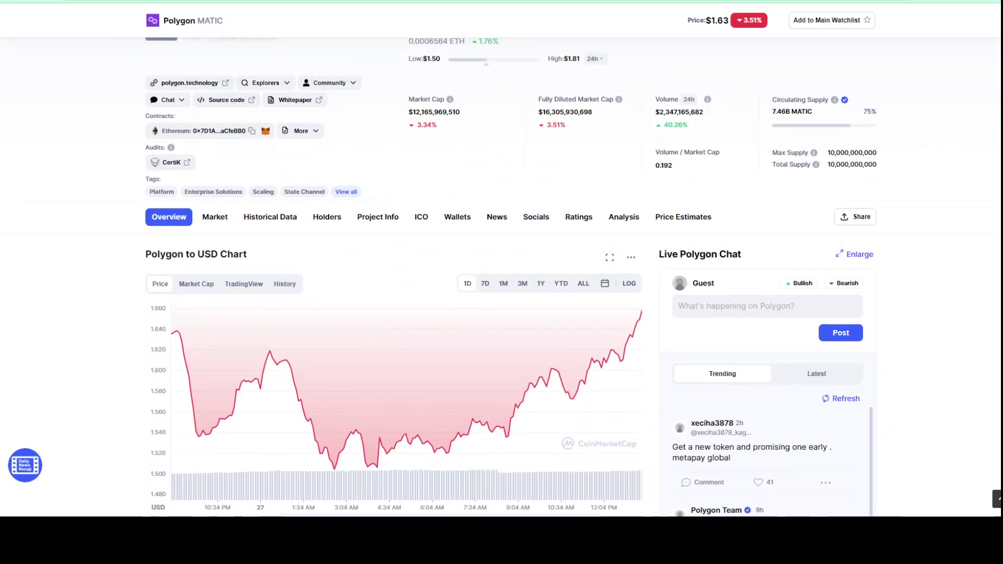
scroll(448, 126, "up", 3)
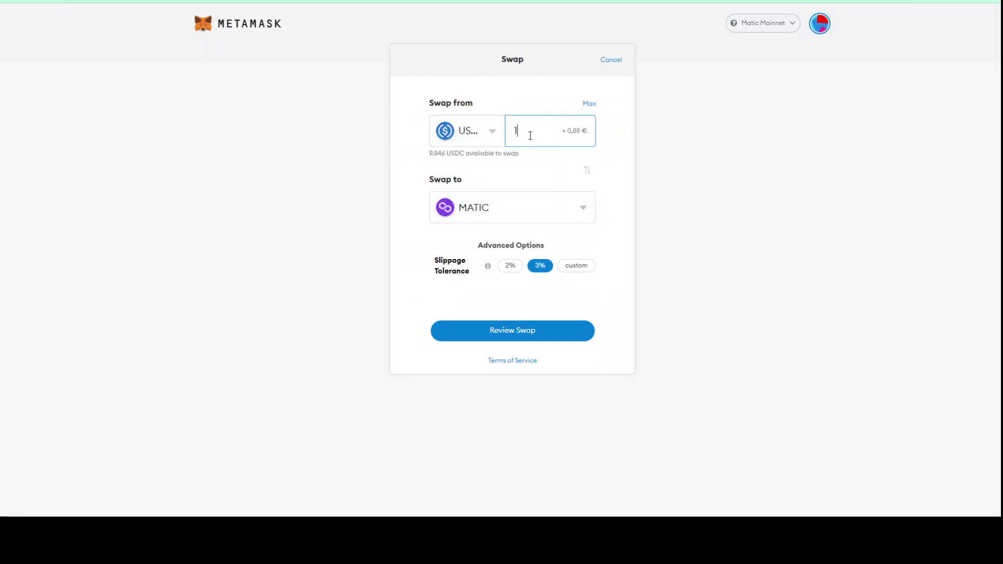
type("6")
left_click(551, 220)
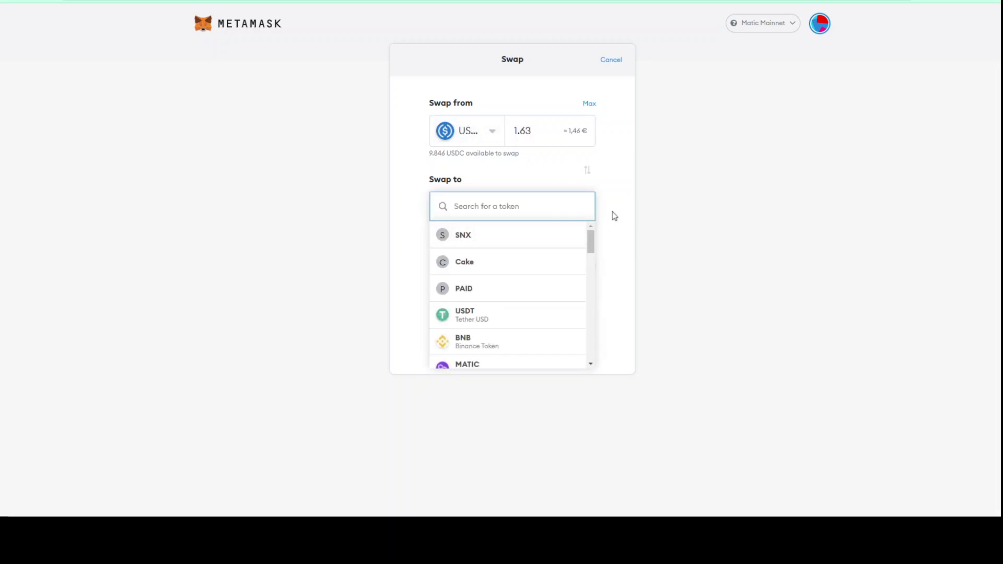
left_click(615, 216)
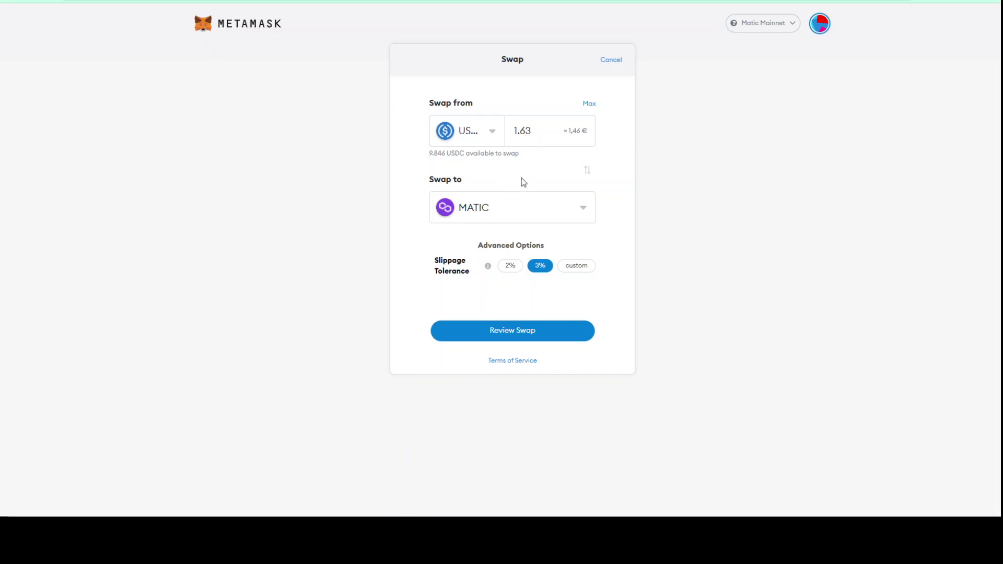
- Try to find MATIC in the list of tokens to swap from, and close the list
left_click(491, 134)
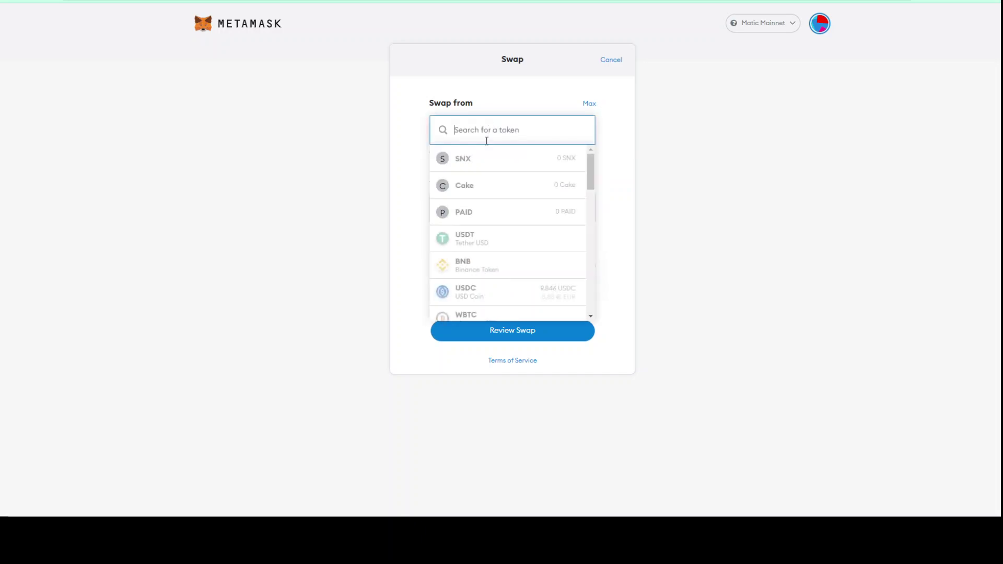
type("matic")
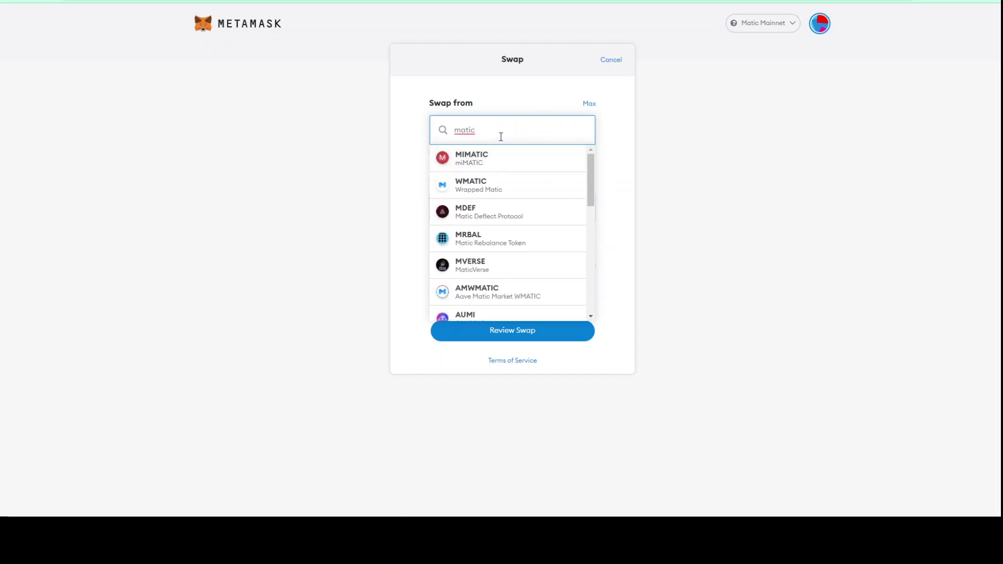
key("BackSpace")
key("BackSpace")
key("BackSpace")
key("BackSpace")
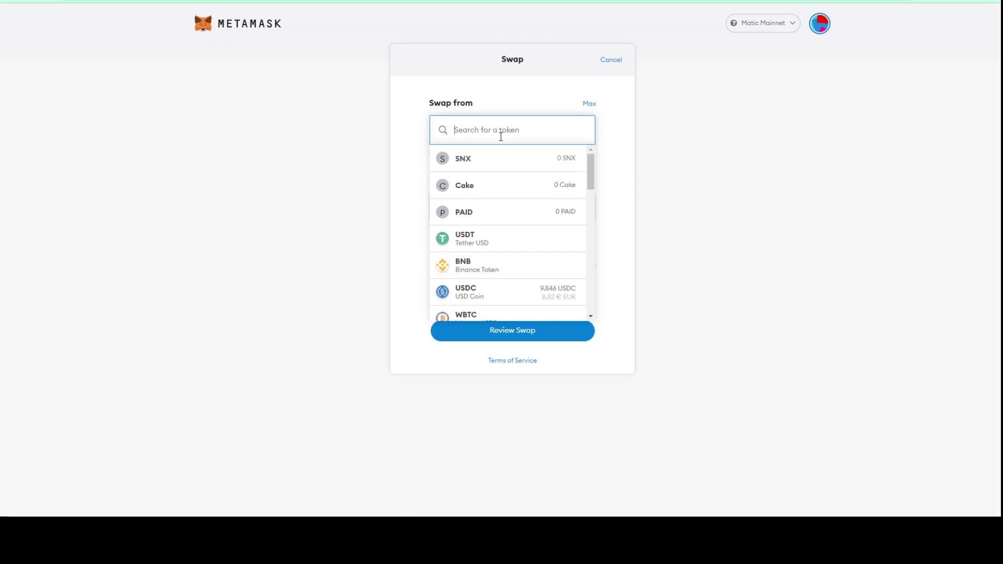
type("Matic")
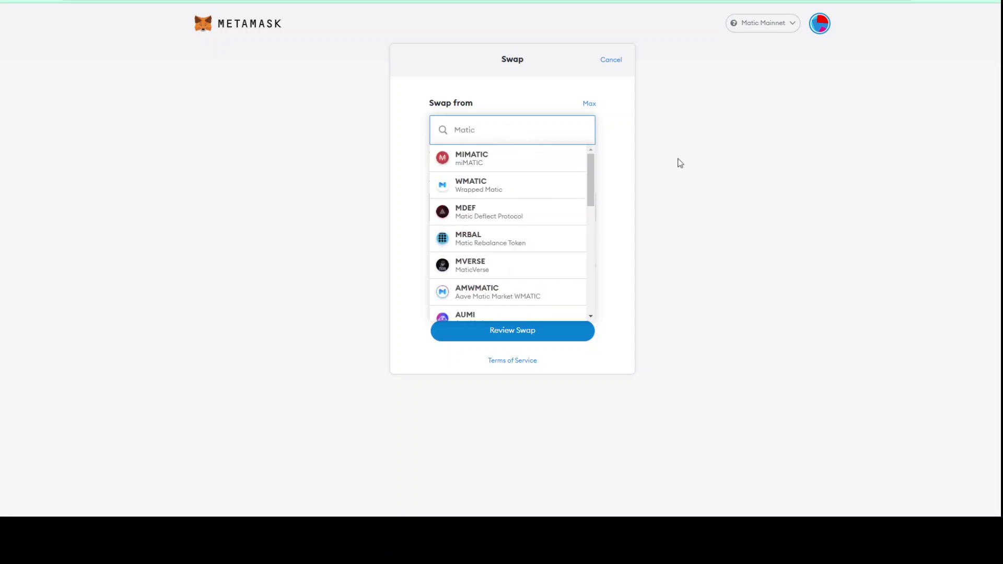
left_click(614, 173)
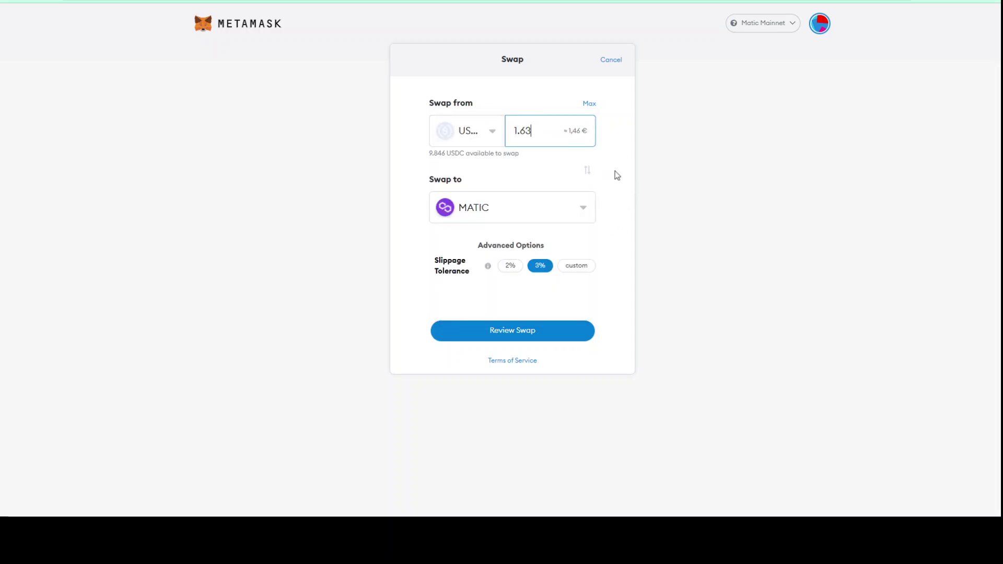
- Change the token to receive to PAID and choose MATIC as the token to swap from
left_click(503, 209)
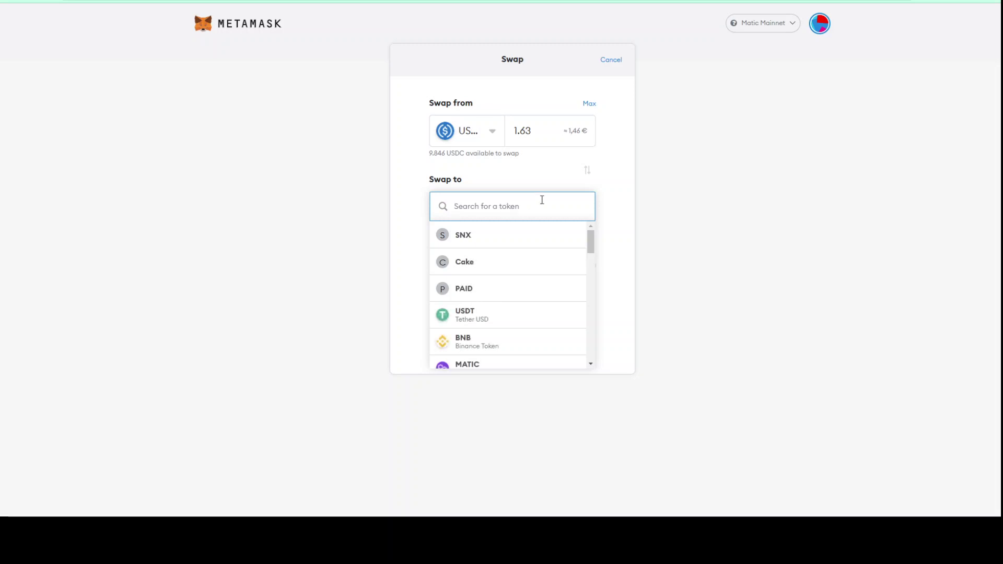
left_click(515, 289)
left_click(484, 99)
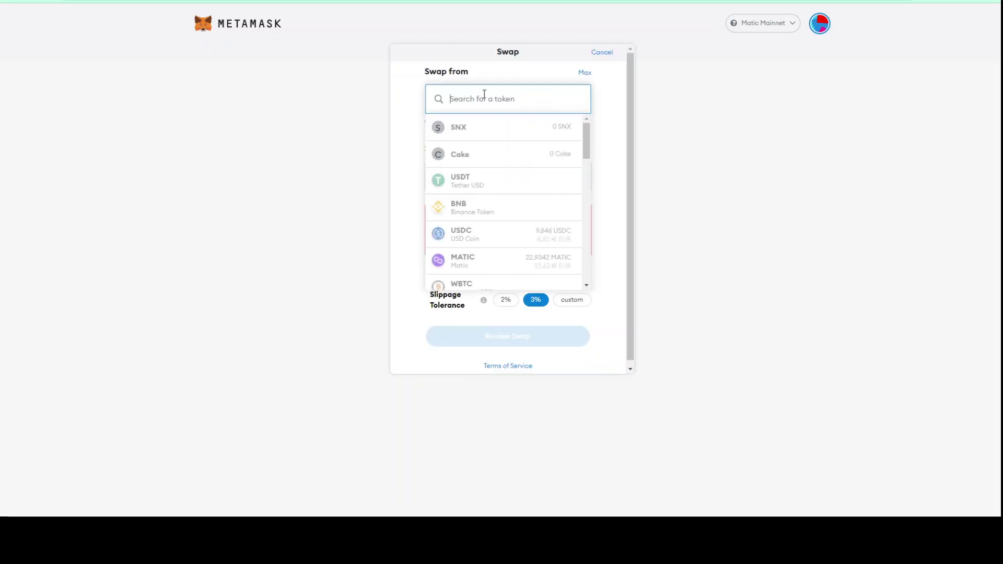
type("matic")
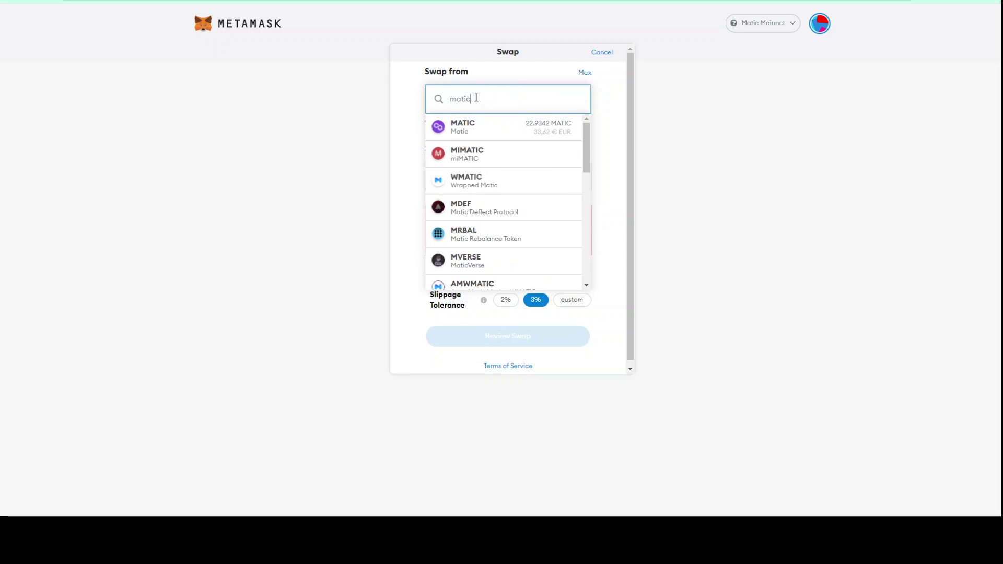
left_click(470, 130)
- Set the swap amount to 1 MATIC and choose USDC as the token to receive
key("BackSpace")
key("BackSpace")
key("BackSpace")
key("BackSpace")
type("1")
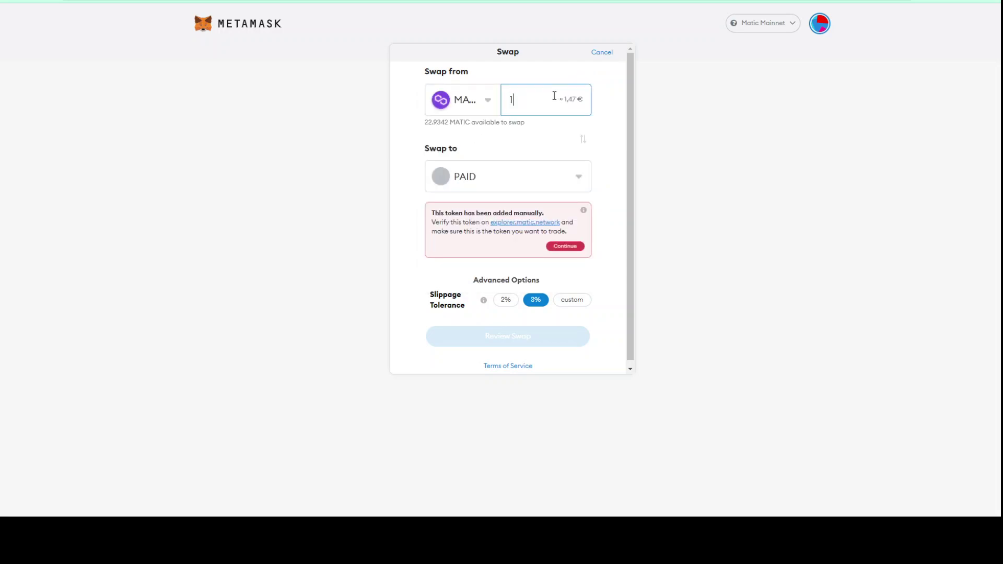
left_click(485, 193)
left_click(485, 195)
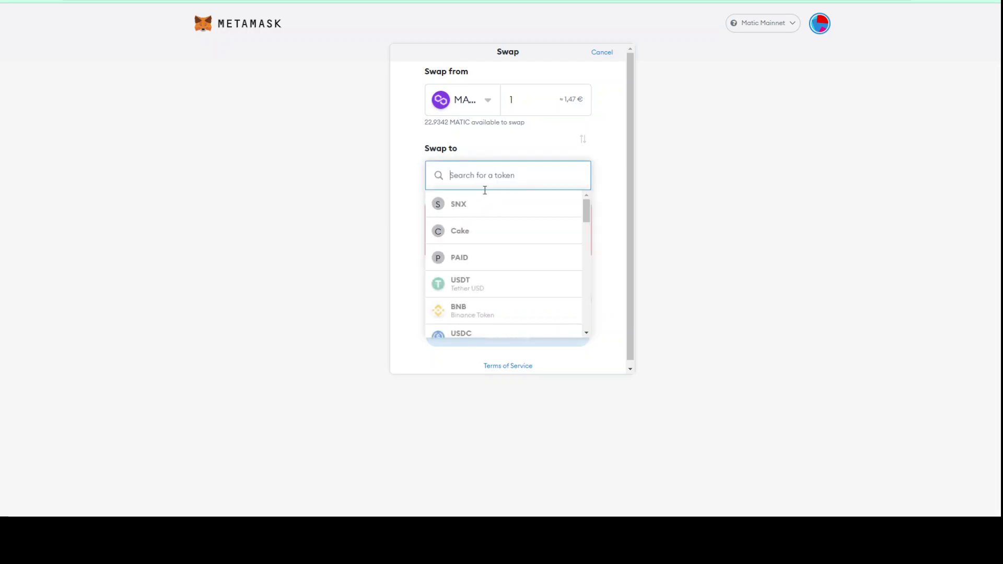
type("usdc")
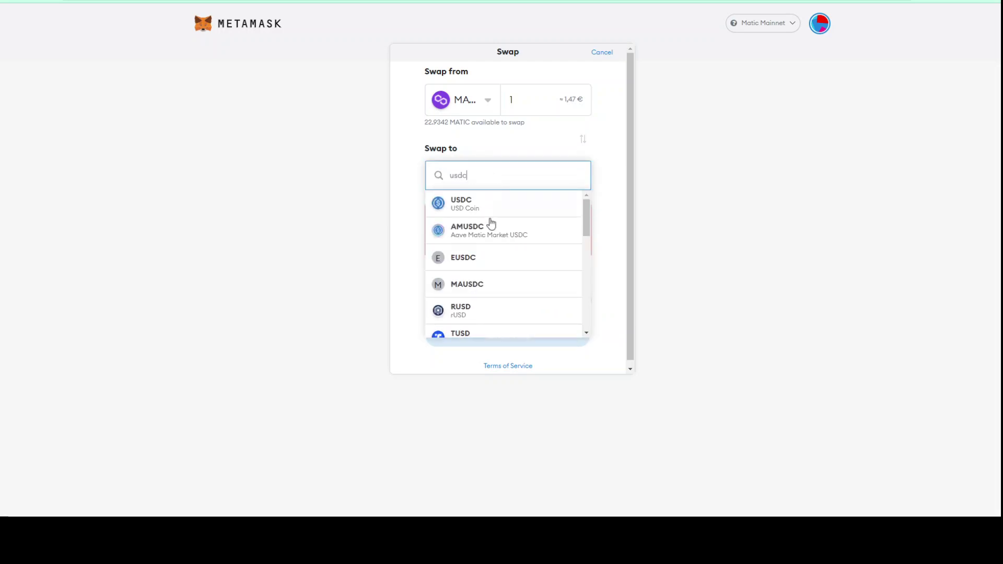
left_click(493, 208)
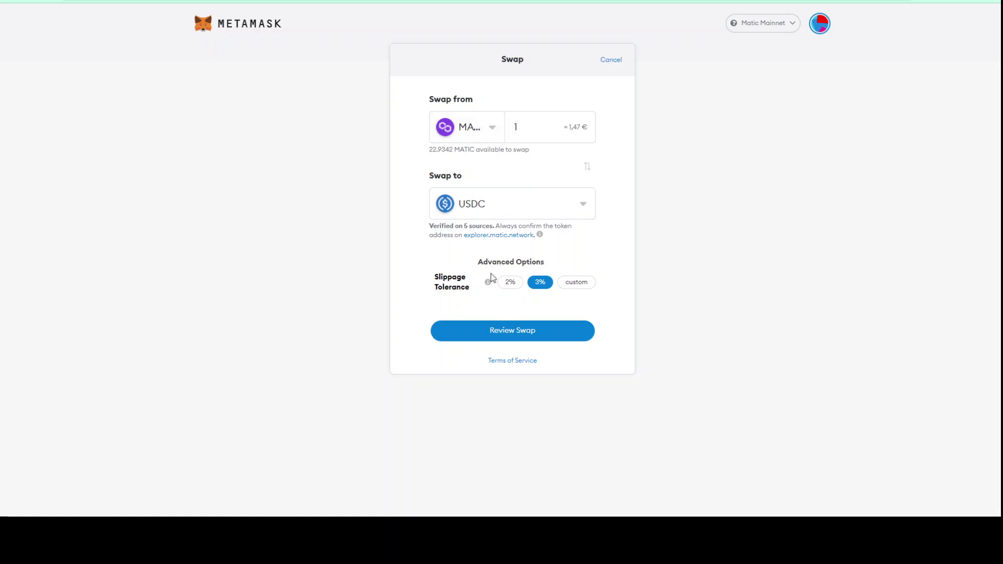
- Look at the 2% slippage option and set a custom slippage tolerance of 1.5%
mouse_move(489, 282)
left_click(510, 285)
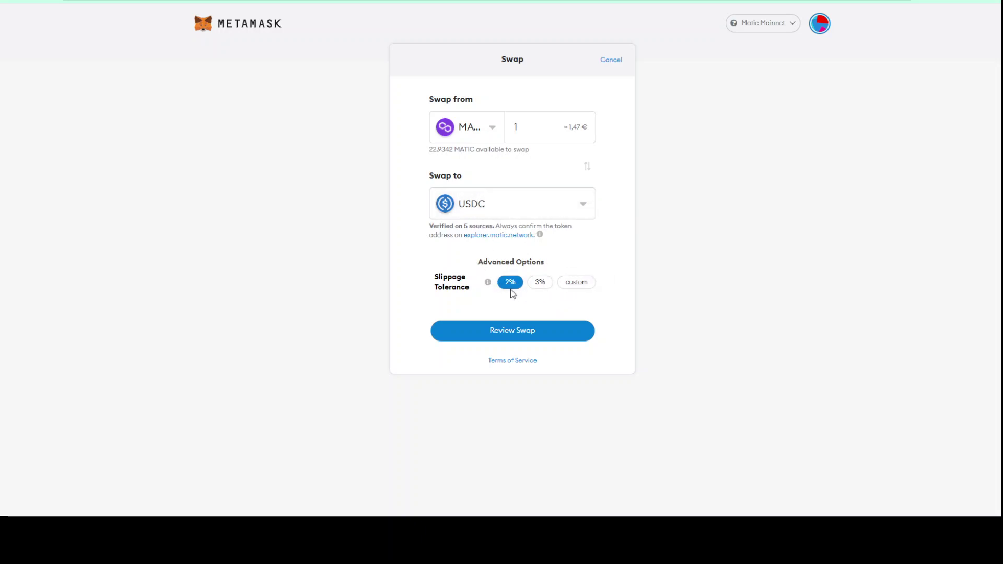
left_click(576, 282)
type("1.5")
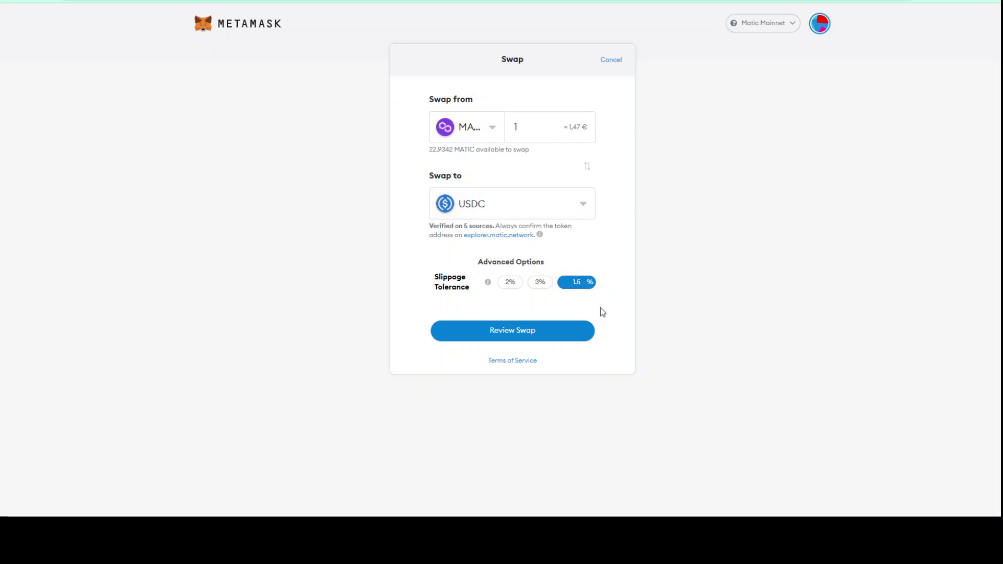
- Review the quoted USDC amount for the 1 MATIC swap and submit the swap
left_click(545, 343)
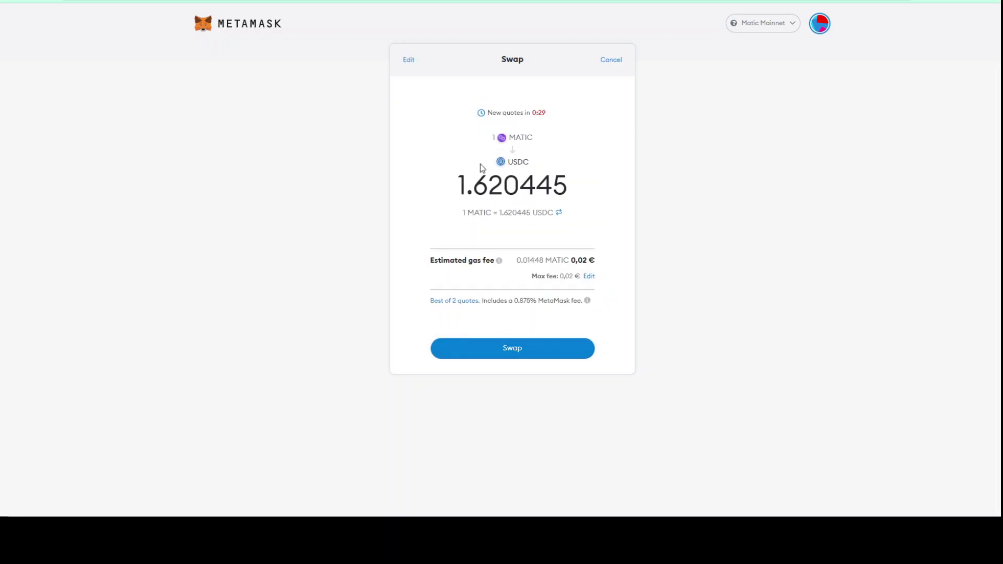
left_click_drag(464, 189, 519, 189)
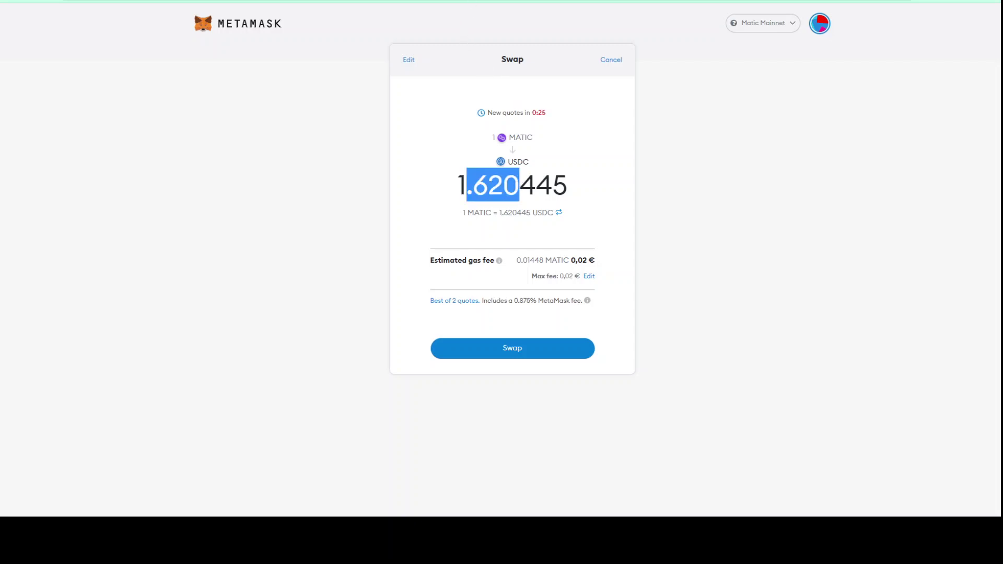
left_click(612, 170)
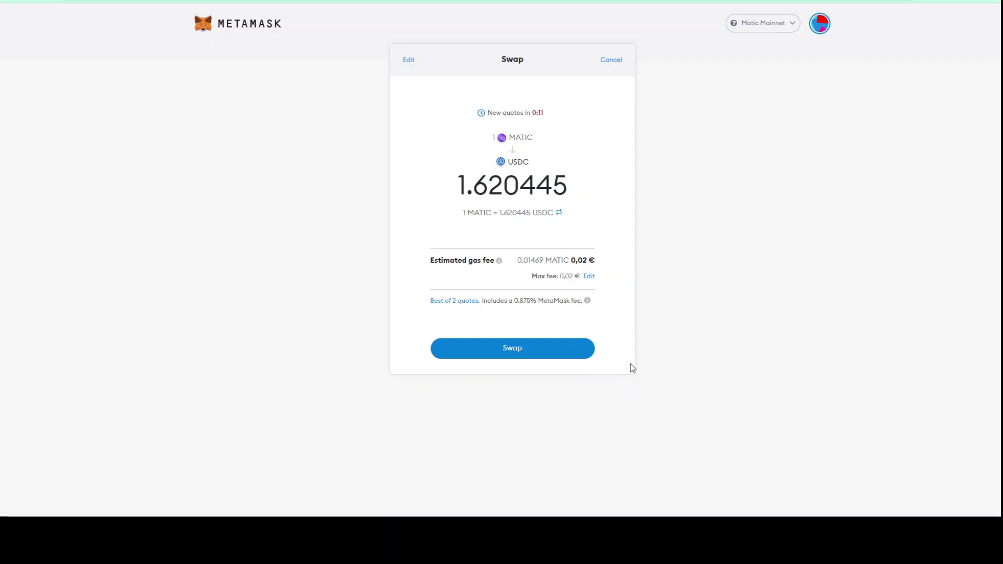
left_click(524, 351)
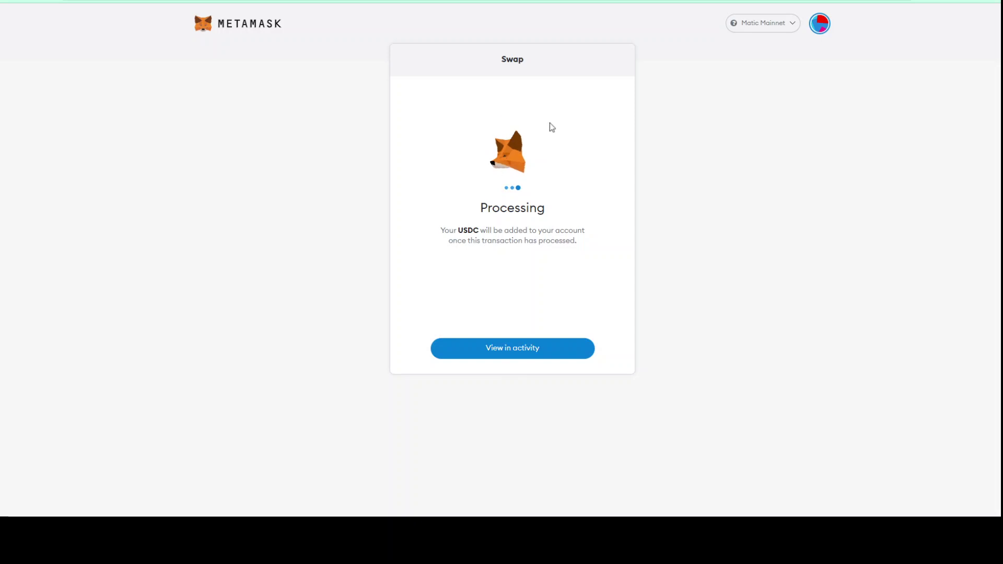
- Leave the failed swap and cancel the empty swap form to return to the wallet overview
left_click(535, 349)
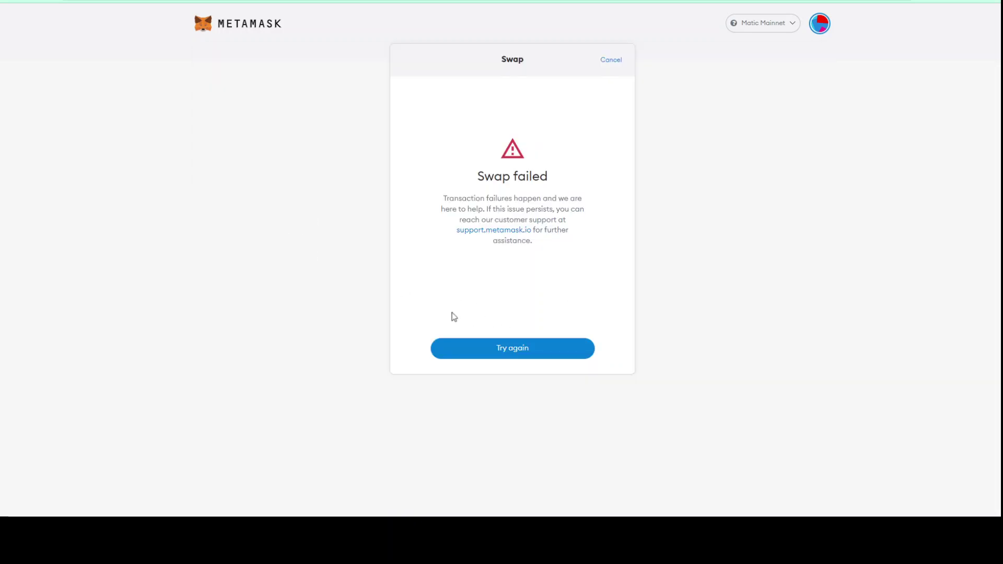
left_click(530, 350)
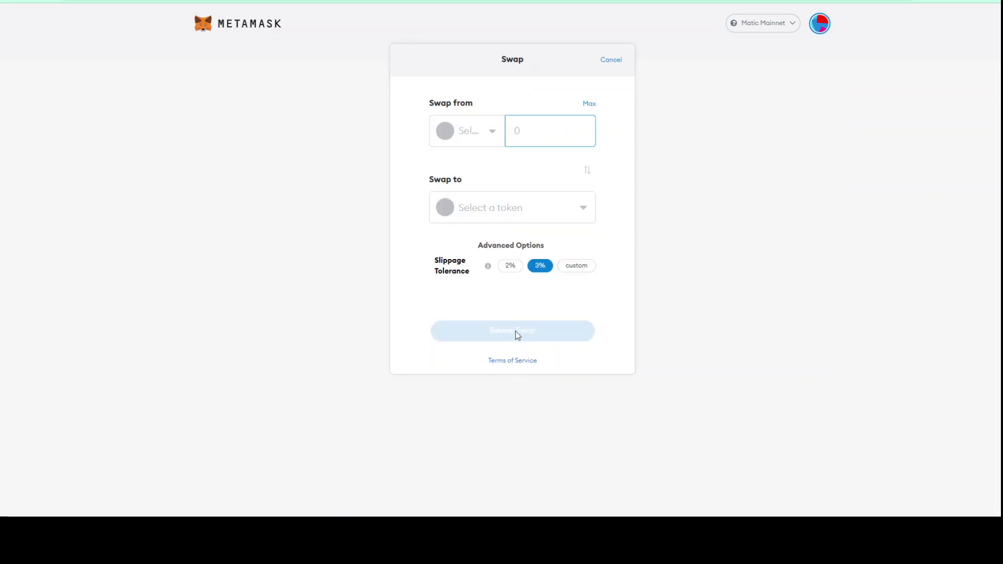
left_click(611, 60)
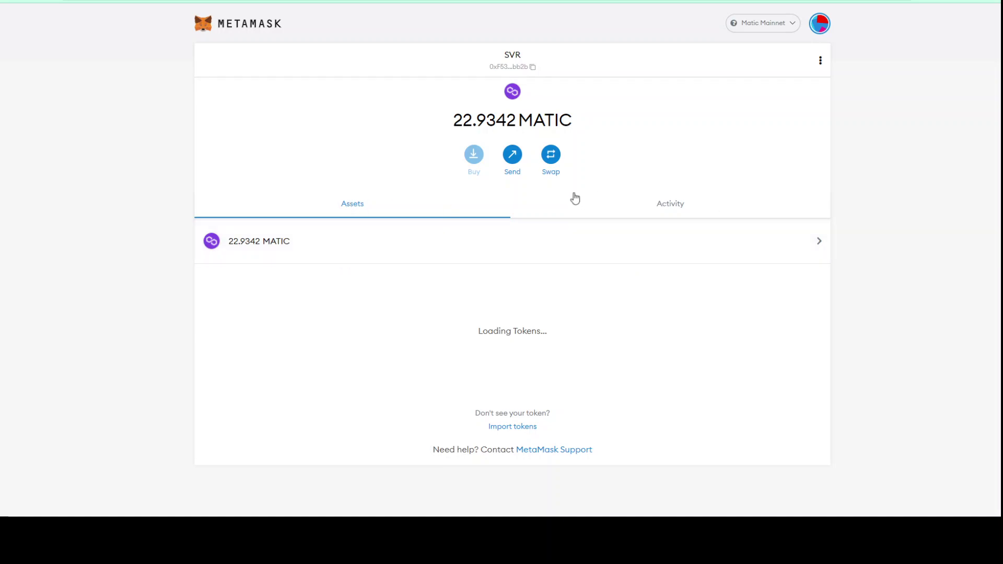
- Start a new swap of 1 MATIC and choose USDC as the token to receive, keeping the 3% slippage tolerance
left_click(555, 160)
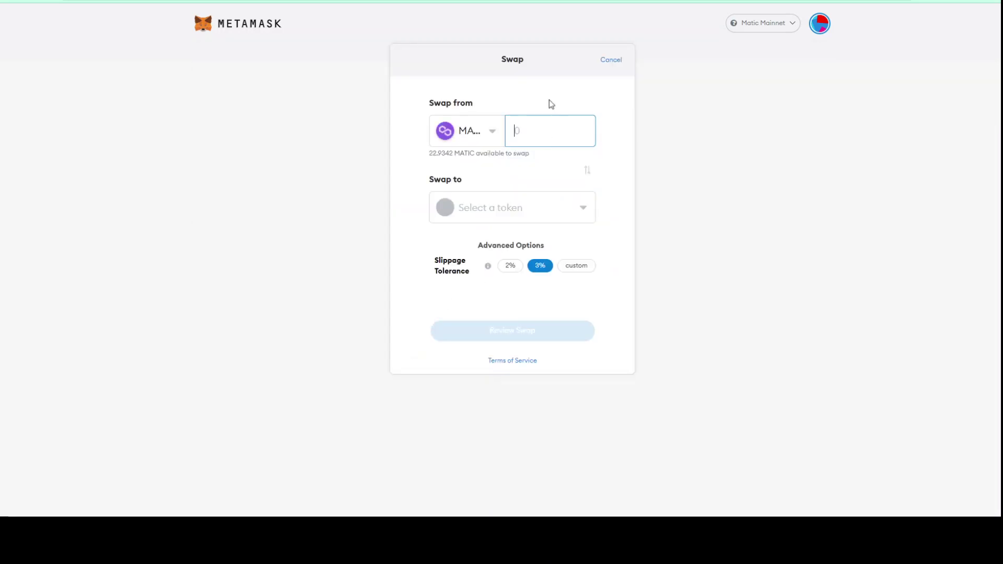
type("1")
left_click(501, 203)
type("usdc")
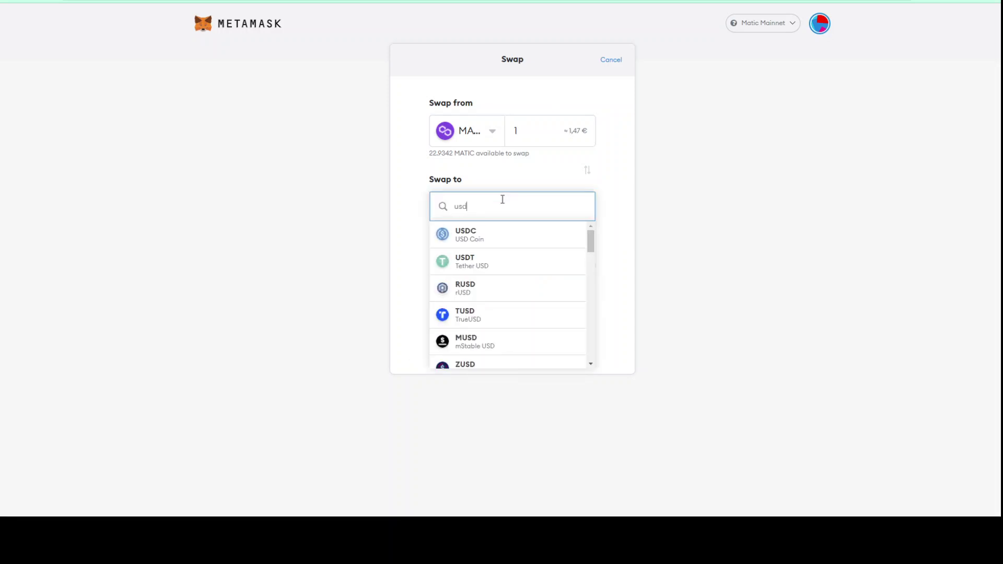
left_click(494, 235)
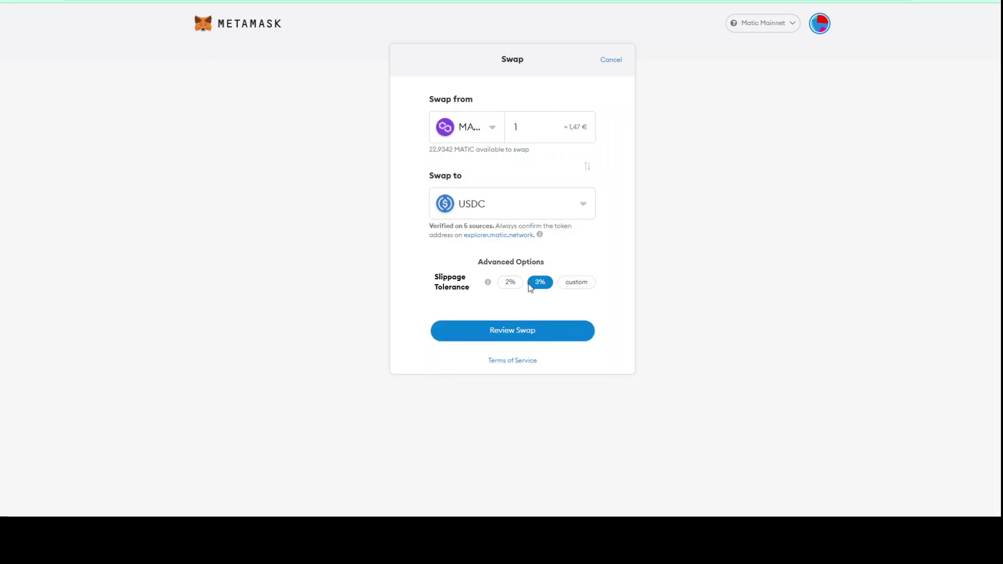
- Review the quote and submit the swap, and once it completes, open its explorer link and close the swap confirmation
left_click(534, 331)
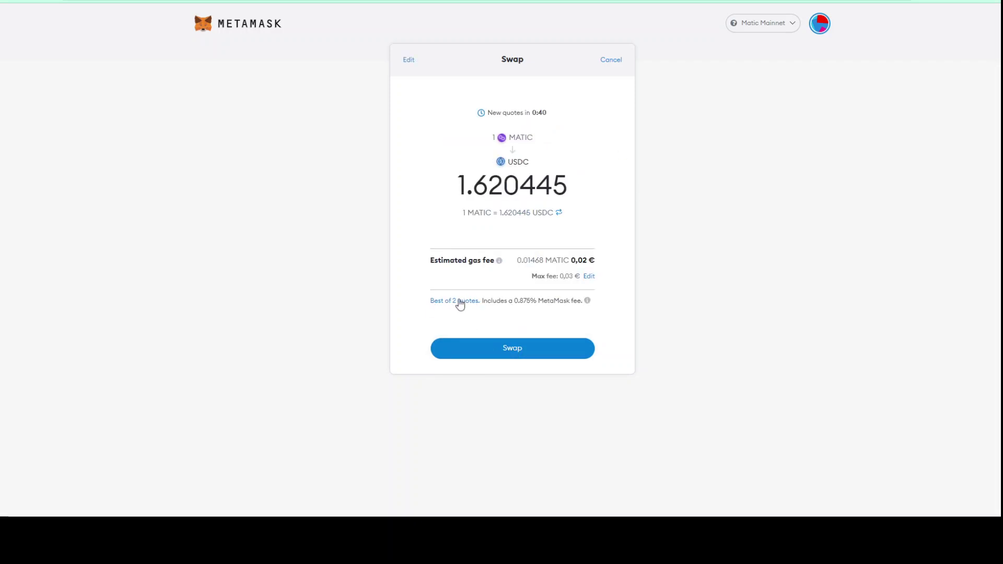
left_click(518, 353)
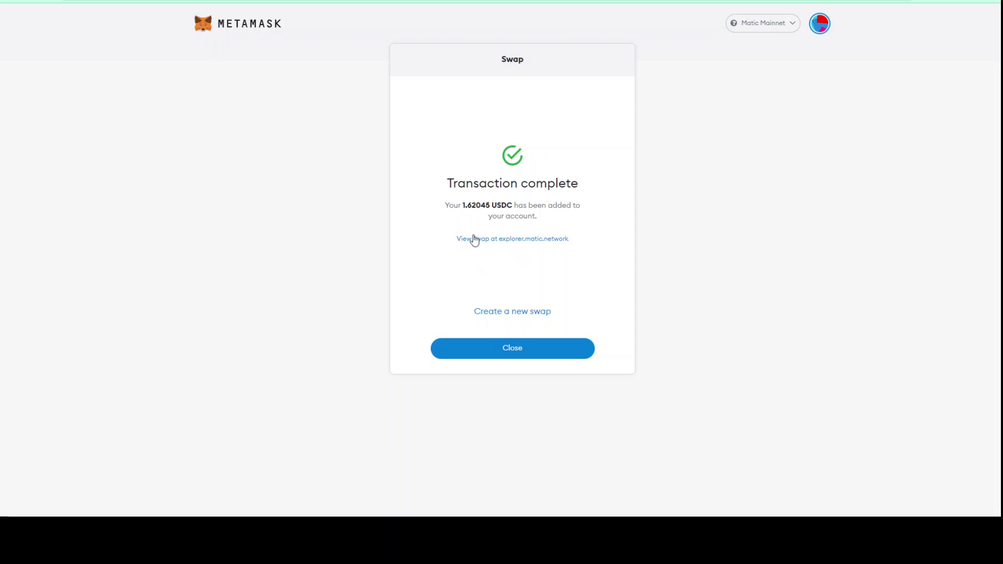
left_click(520, 240)
left_click(545, 352)
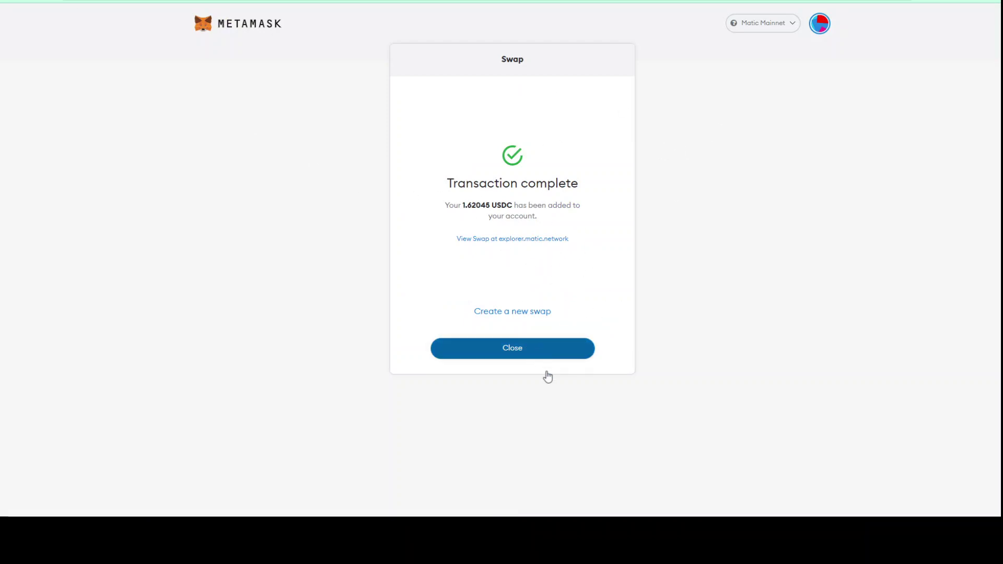
- Copy the wallet's account address and search for it on Polygonscan
left_click(529, 68)
key("ctrl+Tab")
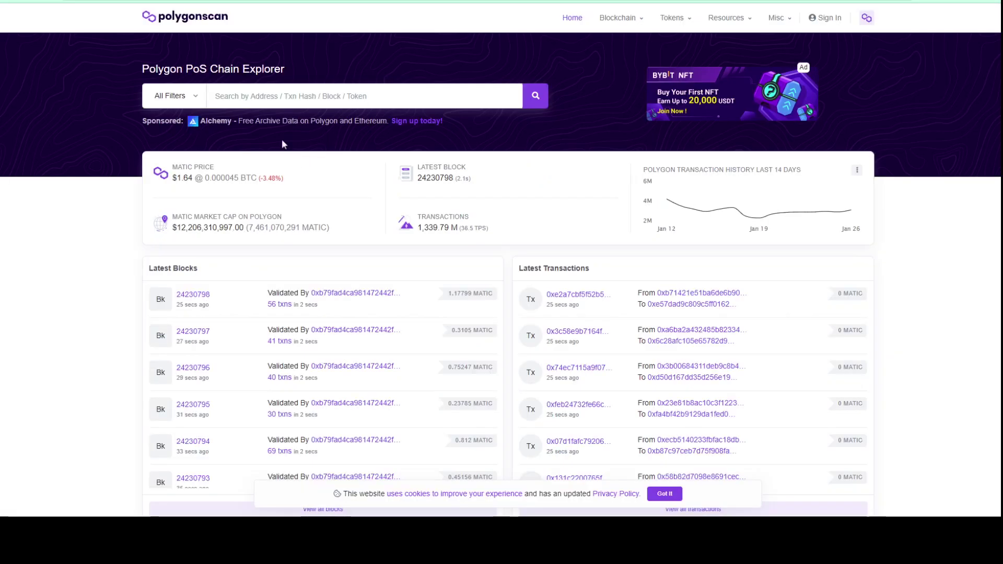
left_click(285, 88)
key("ctrl+v")
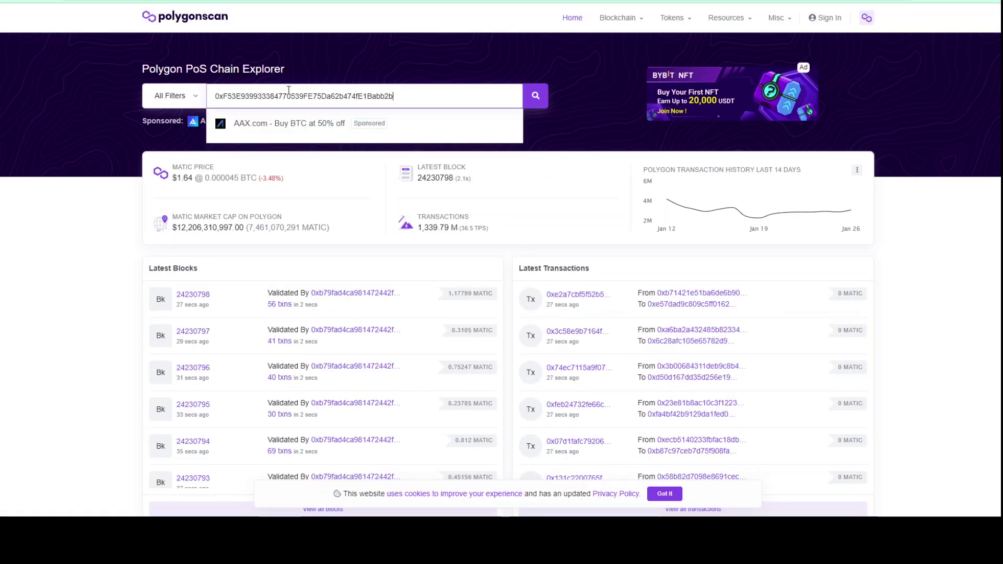
left_click(546, 108)
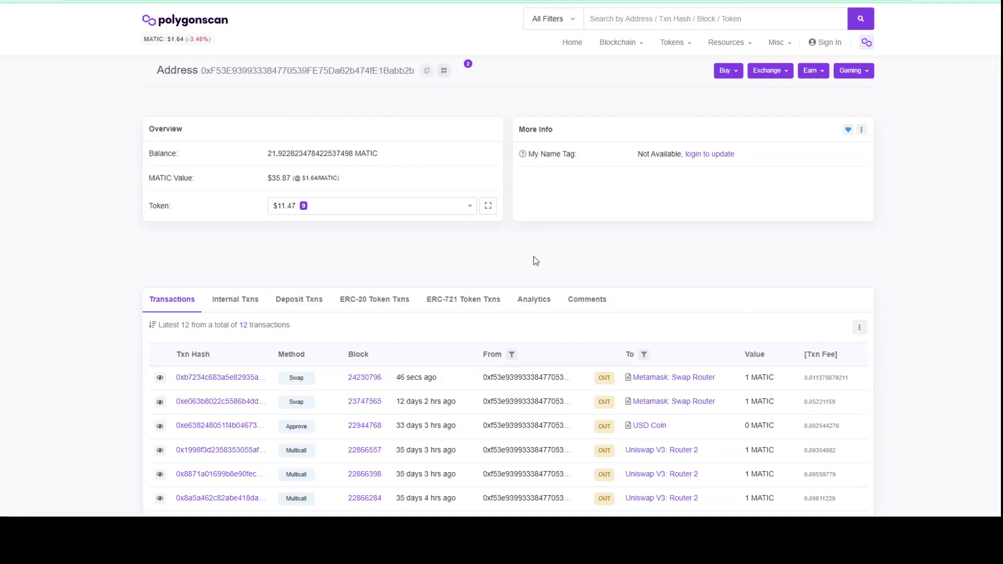
- Open the account's newest swap transaction and examine its status, block confirmations, transferred tokens, value and transaction fee
scroll(535, 260, "down", 1)
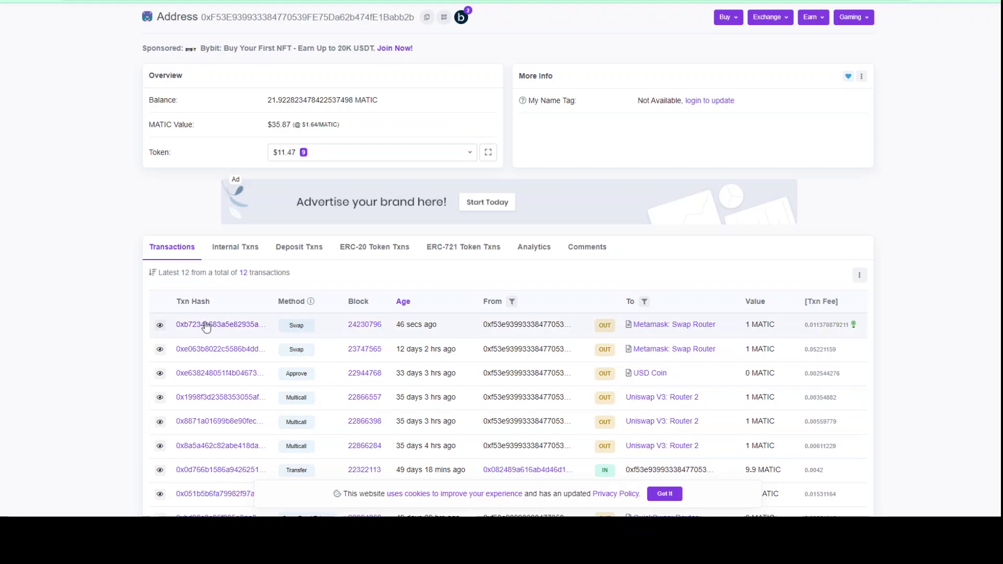
left_click(259, 324)
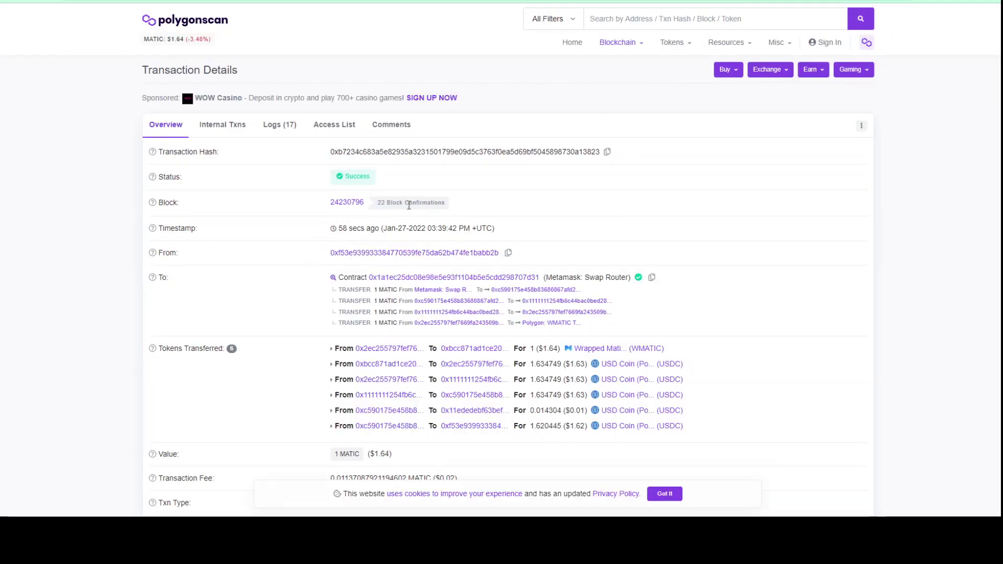
left_click_drag(378, 203, 435, 204)
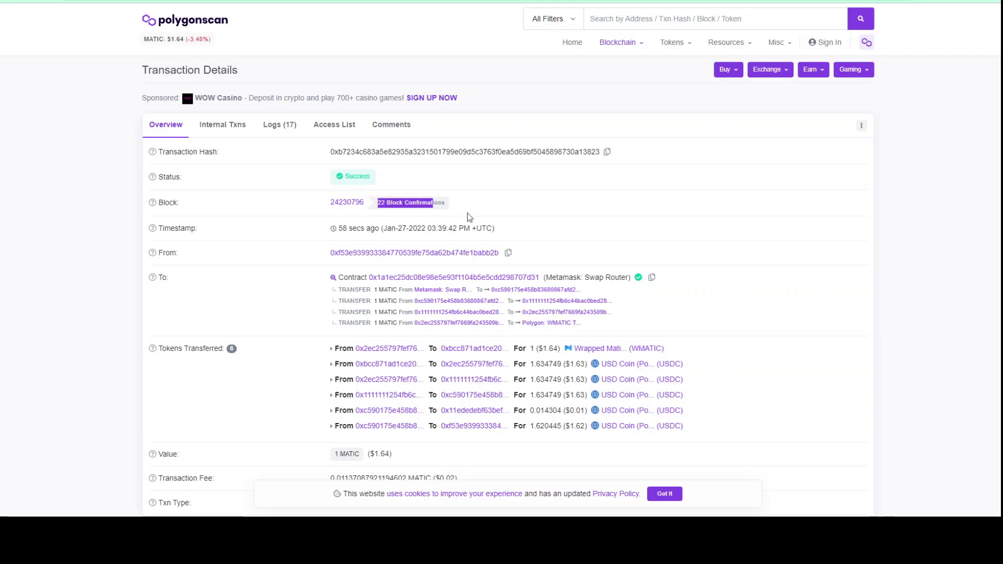
mouse_move(369, 174)
scroll(365, 176, "down", 3)
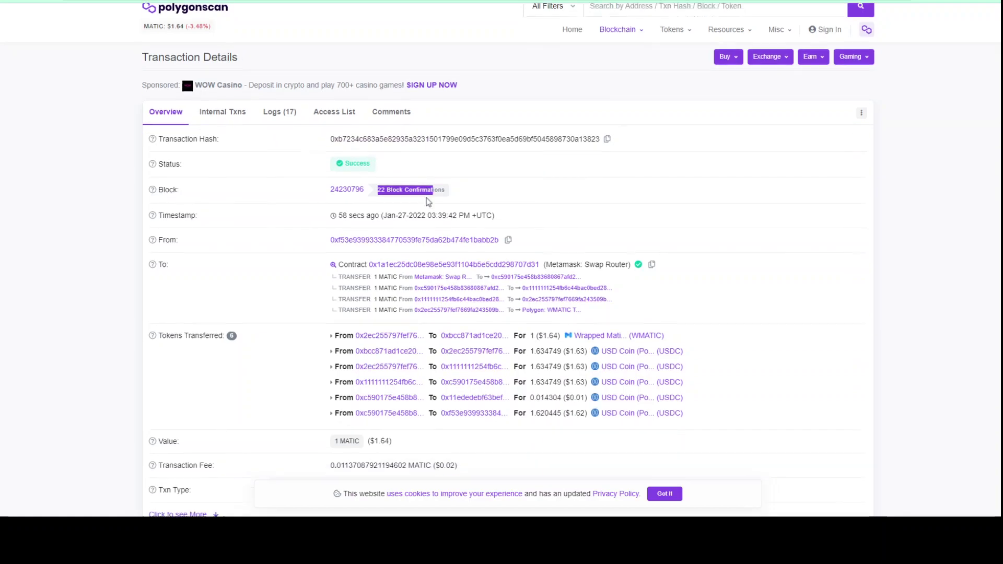
left_click_drag(369, 294, 400, 297)
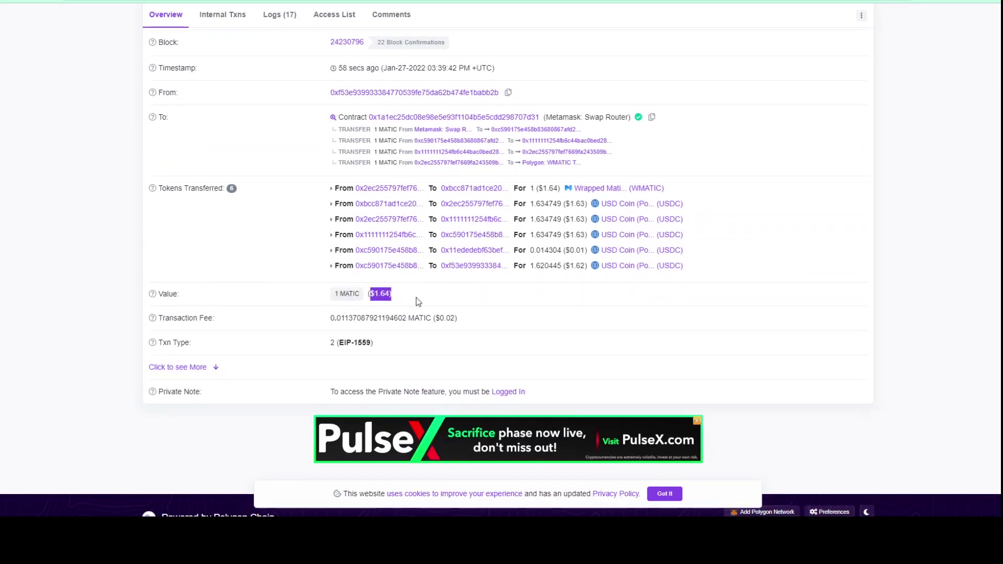
mouse_move(420, 327)
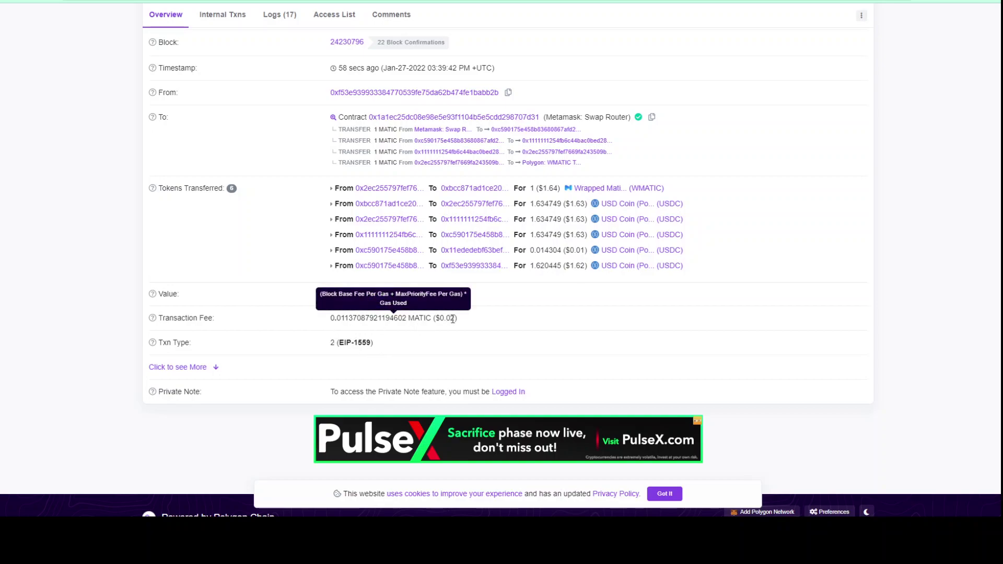
double_click(453, 318)
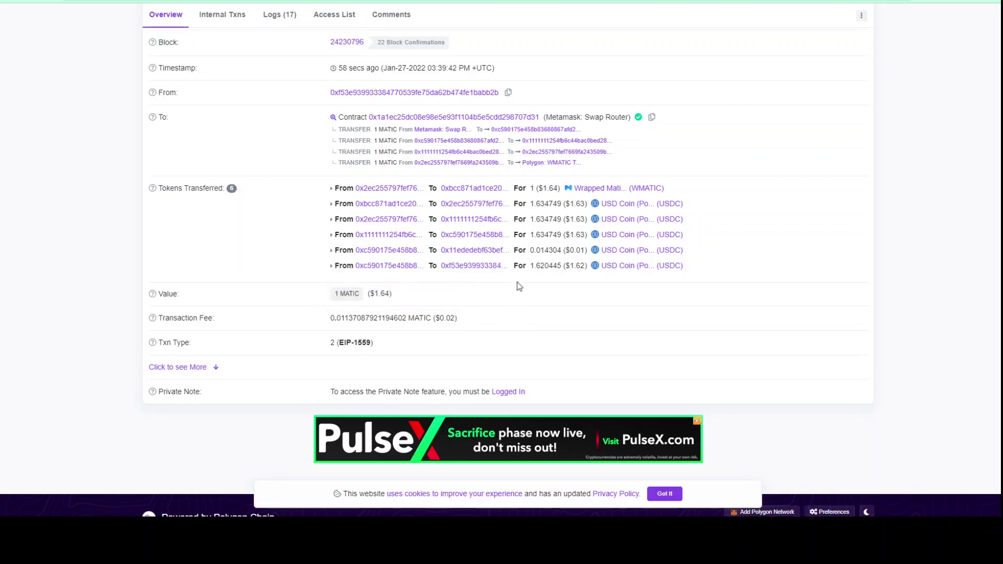
scroll(500, 244, "up", 1)
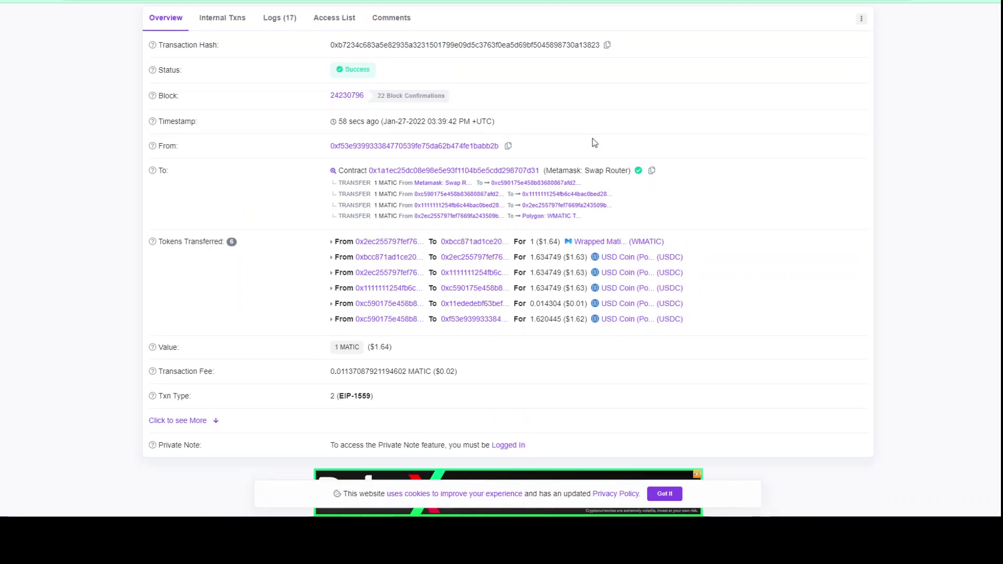
scroll(461, 183, "up", 1)
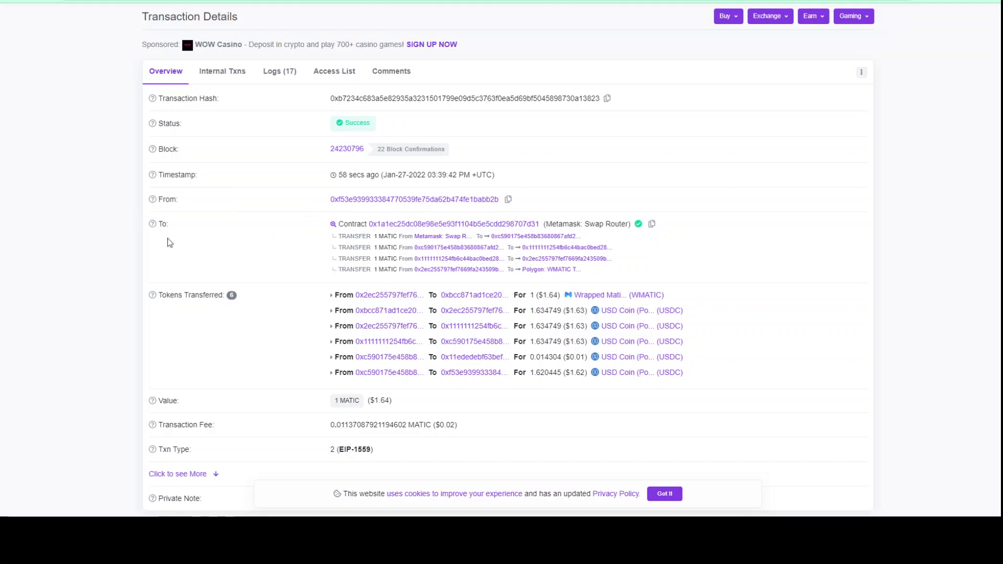
scroll(196, 253, "down", 1)
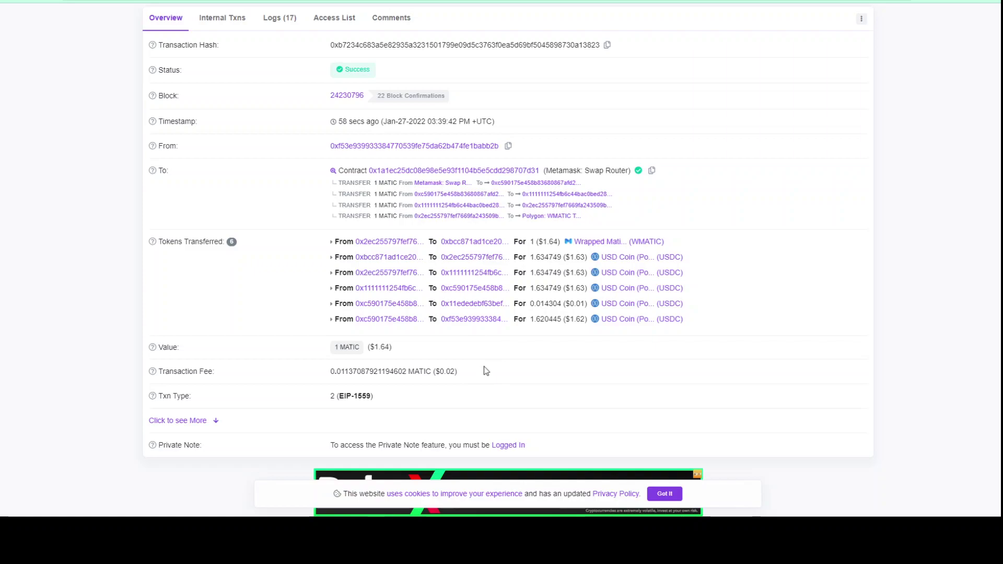
scroll(462, 267, "up", 2)
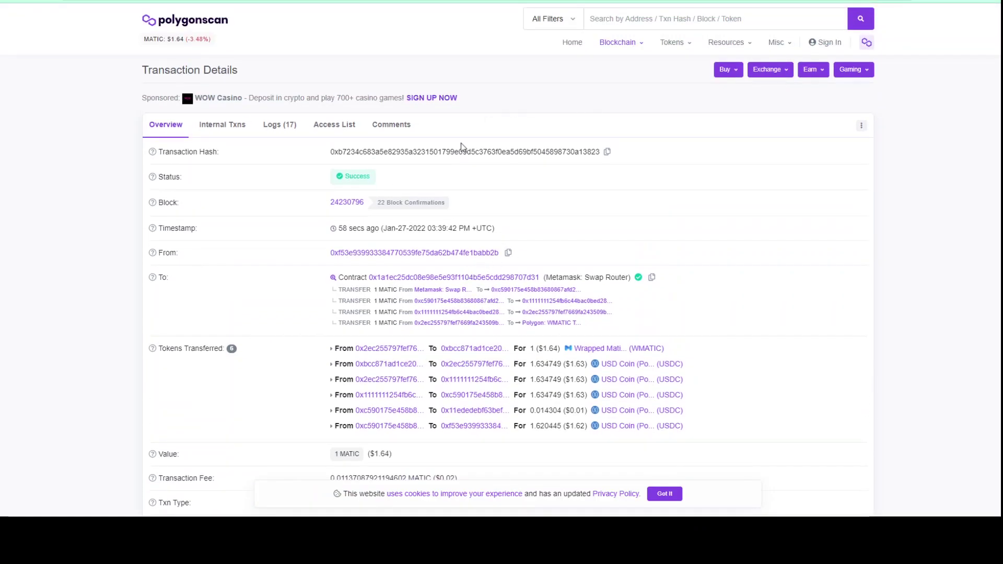